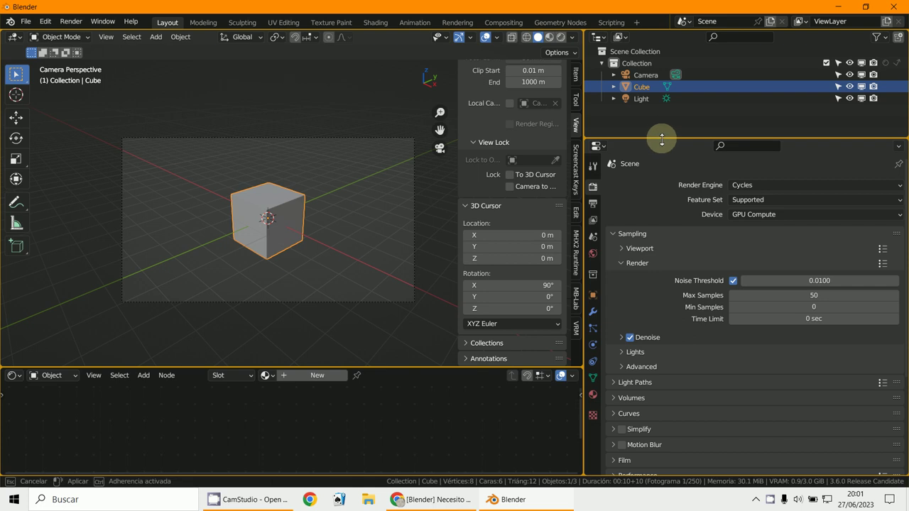
Turn the outliner area into a Dope Sheet, making it taller and wider.
left_click_drag(659, 138, 657, 265)
left_click(595, 37)
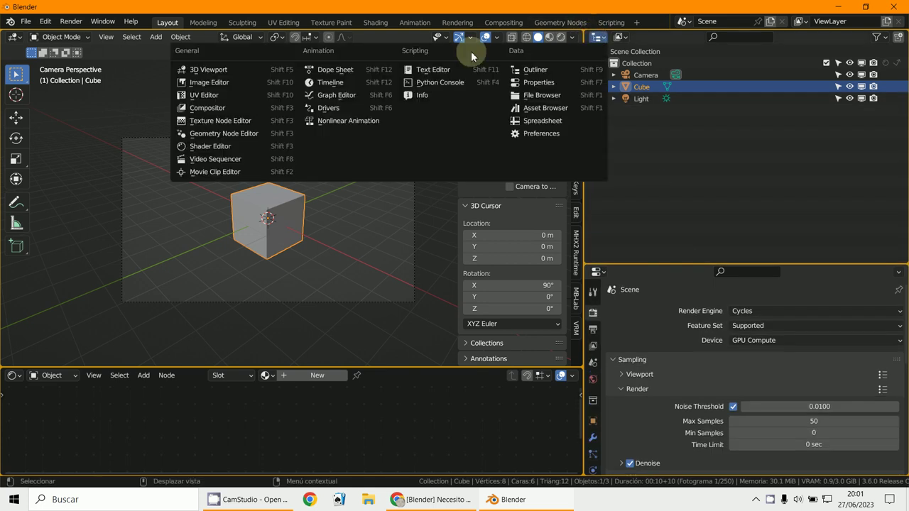
left_click(331, 71)
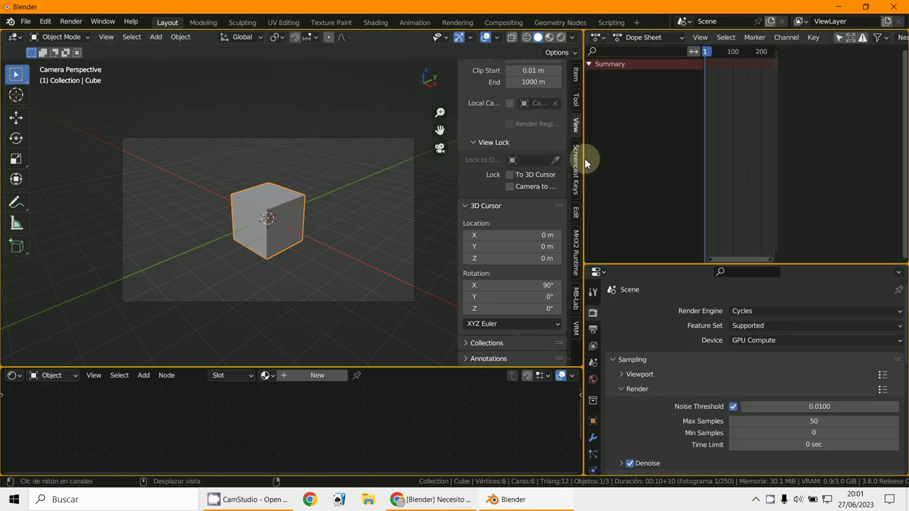
left_click_drag(586, 162, 417, 158)
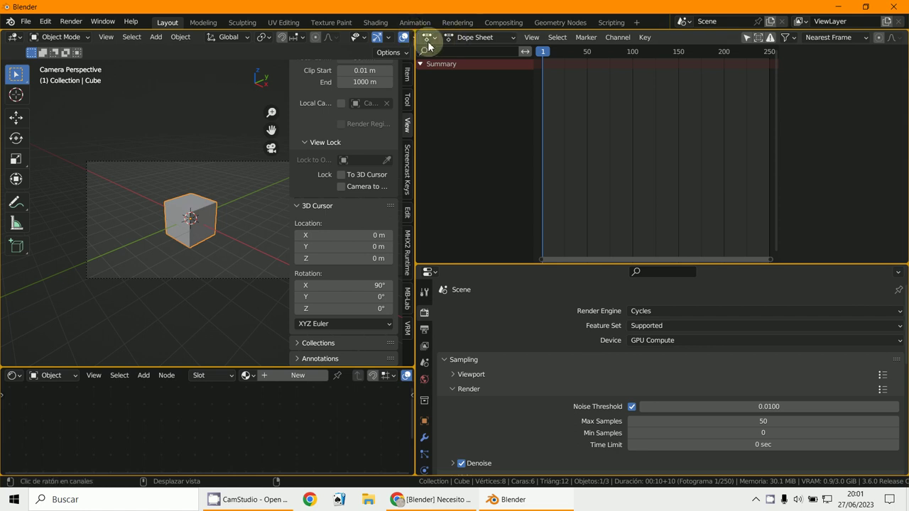
Switch the Dope Sheet to Action Editor mode and then to Shape Key Editor mode.
left_click(469, 37)
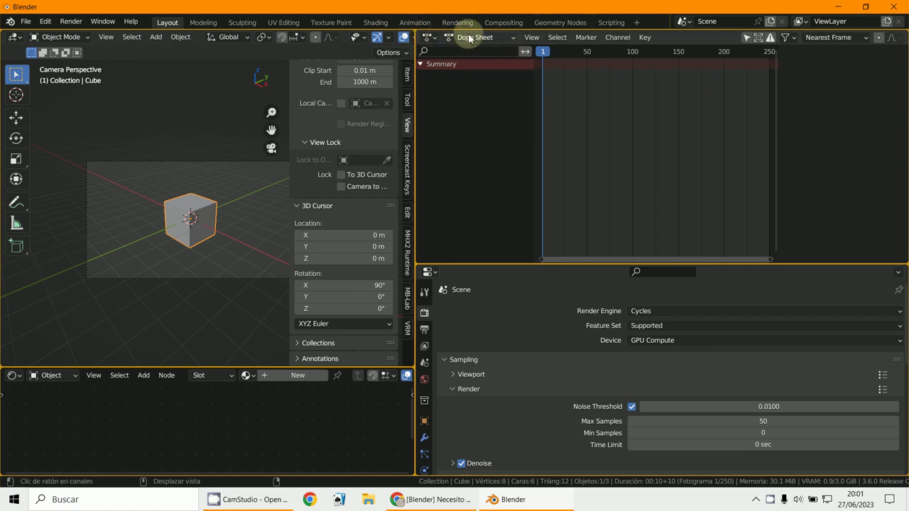
left_click(468, 37)
left_click(471, 66)
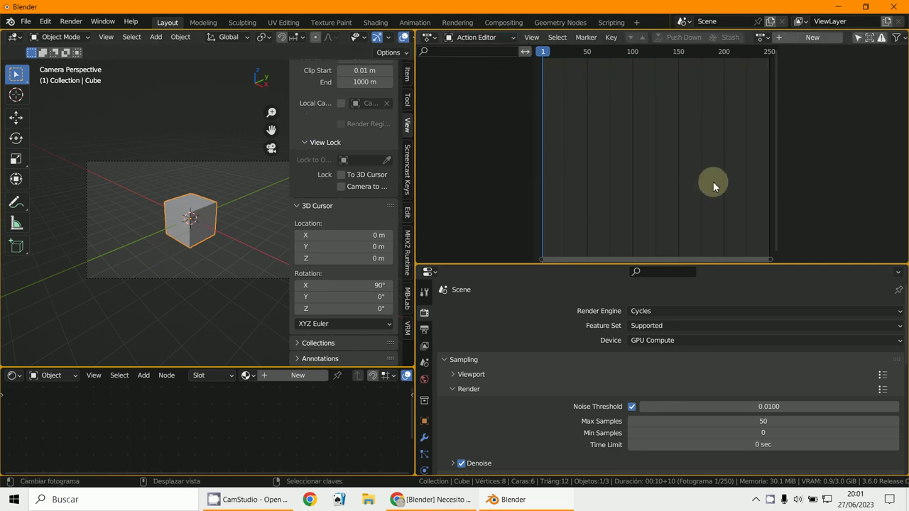
left_click(468, 37)
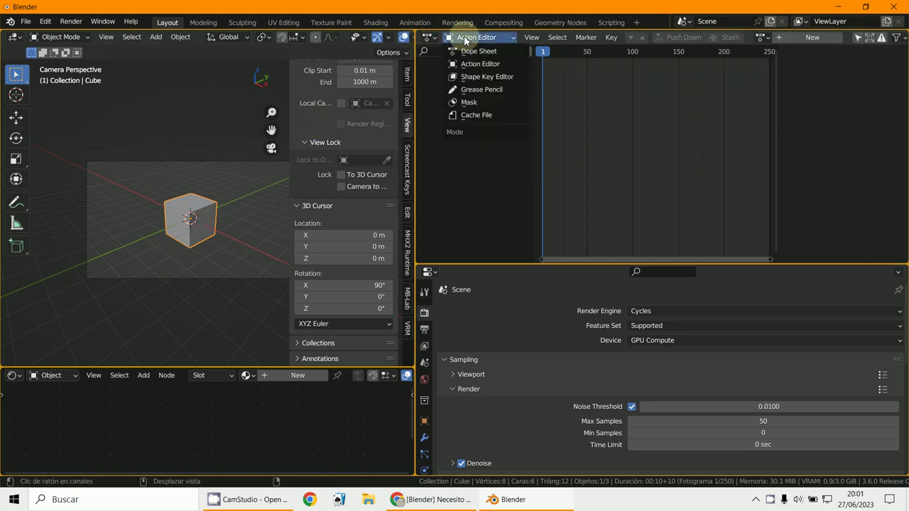
left_click(473, 77)
Shrink the Shape Key Editor area to widen the 3D viewport, and change the shader editor below it to a Timeline.
left_click_drag(505, 264, 554, 182)
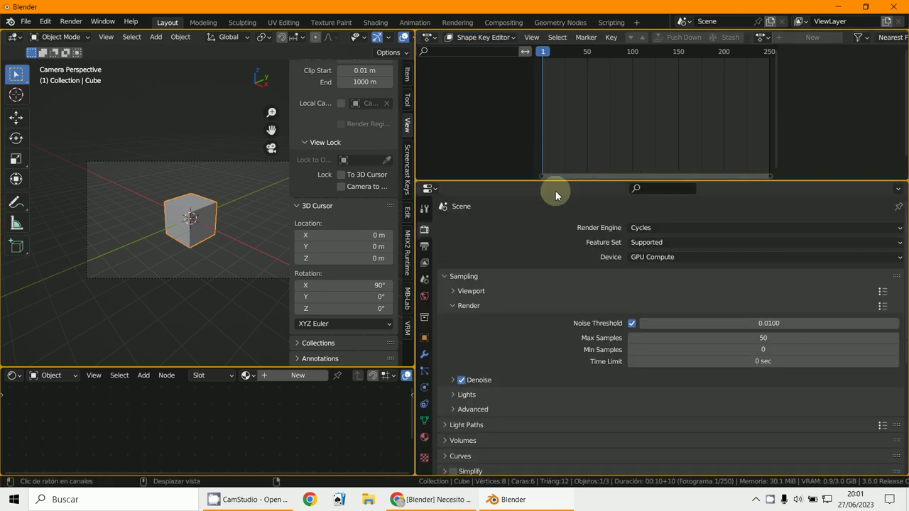
left_click_drag(417, 170, 625, 189)
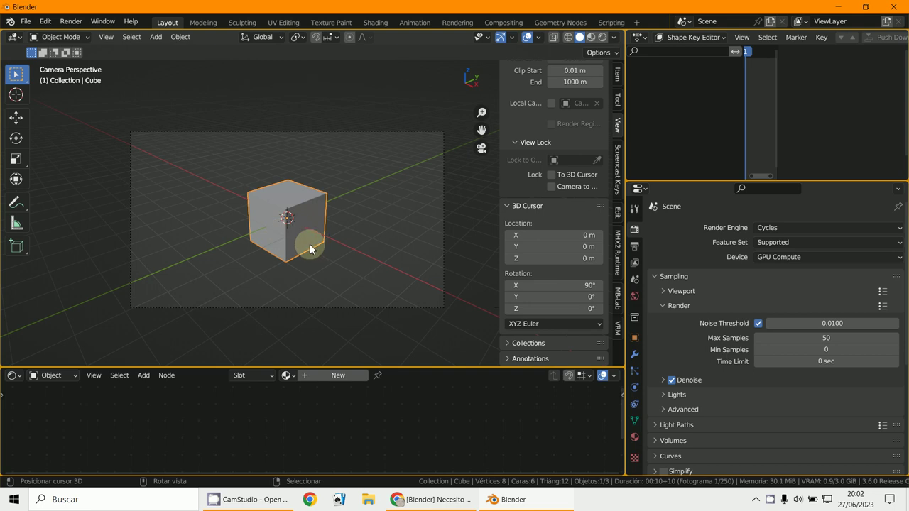
left_click(12, 375)
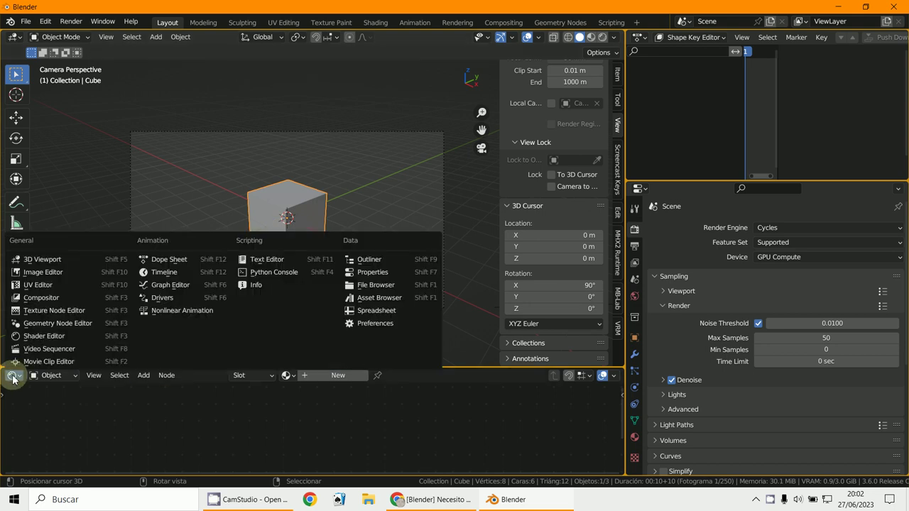
left_click(162, 274)
Insert a Location & Rotation keyframe for the cube at frame 1.
scroll(169, 400, "down", 1)
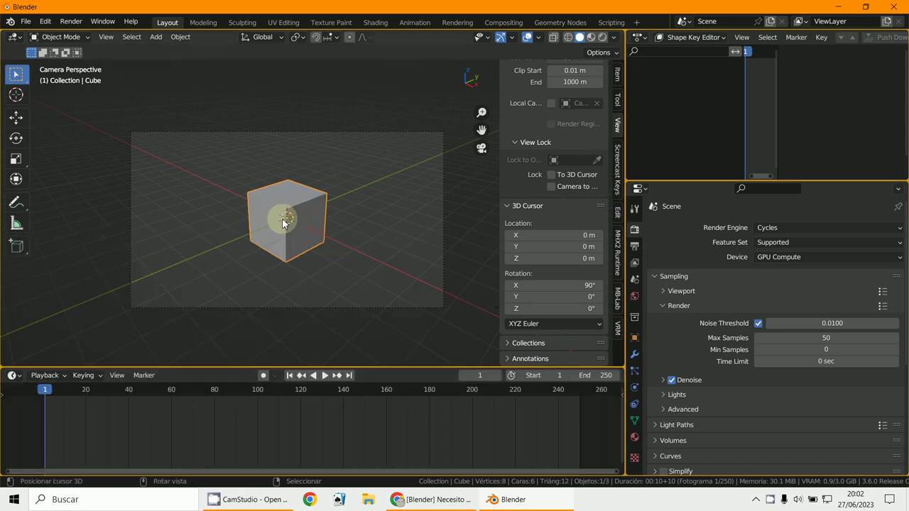
key("i")
left_click(241, 262)
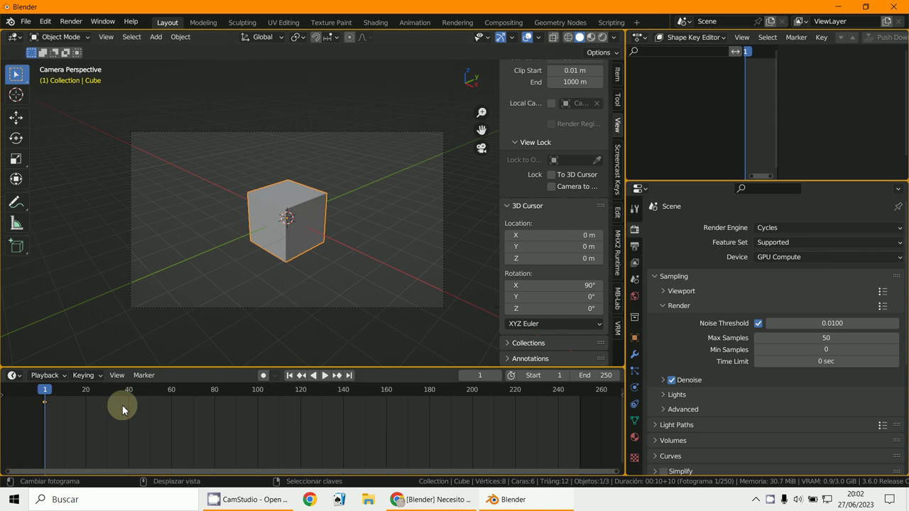
At frame 34, move the cube toward the upper left of the camera frame, rotate it and insert a Location & Rotation keyframe.
left_click(115, 389)
key("g")
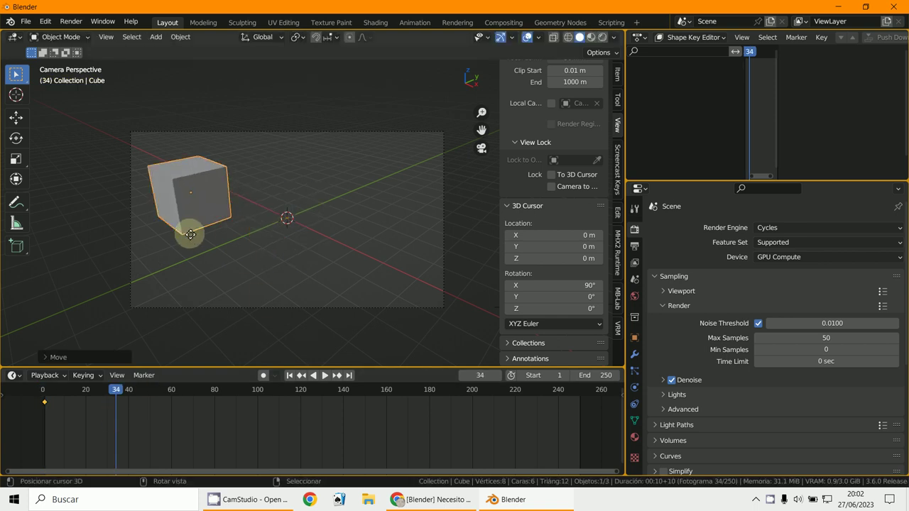
left_click(189, 230)
key("r")
left_click(185, 257)
key("i")
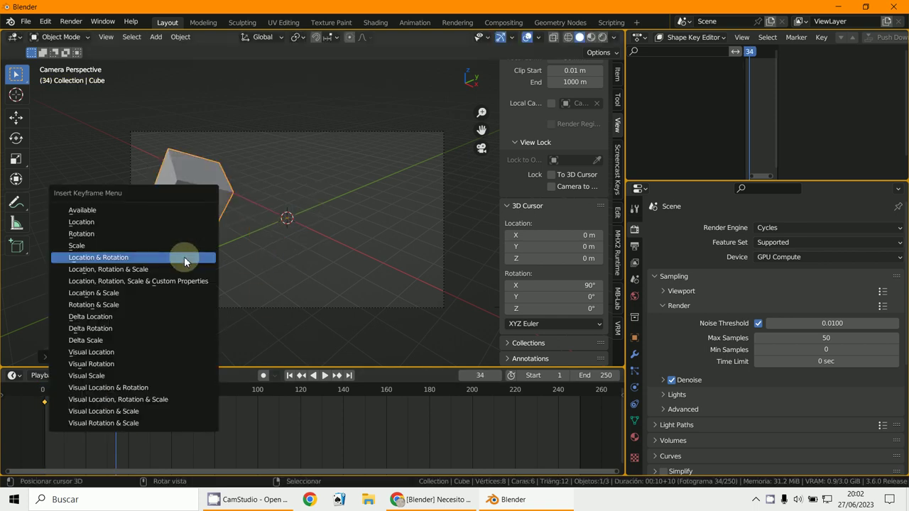
left_click(184, 257)
At frame 65, move the cube to the lower right of the camera frame, rotate it and insert a Location & Rotation keyframe.
left_click(186, 429)
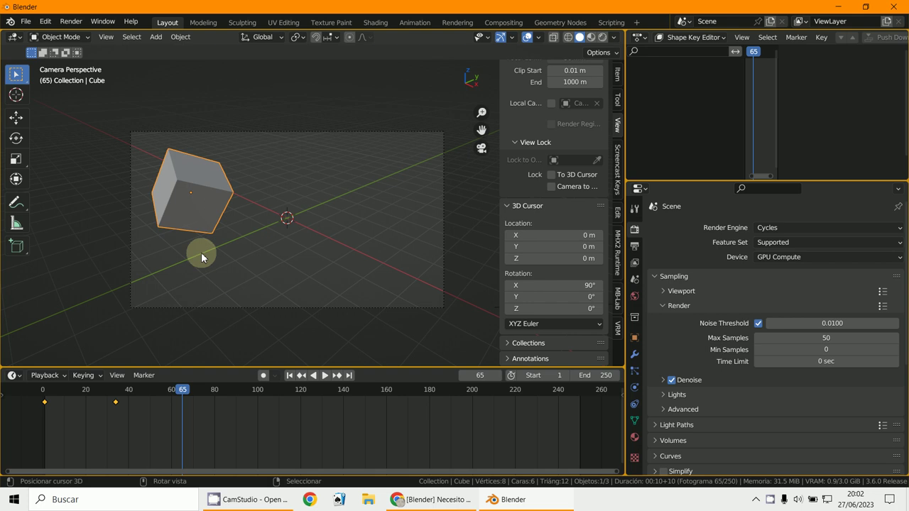
key("g")
left_click(398, 321)
key("r")
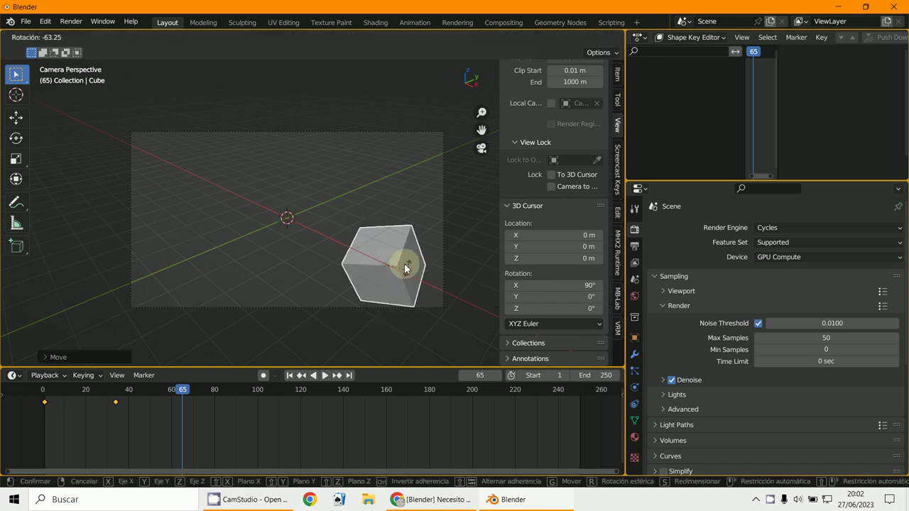
left_click(396, 251)
key("i")
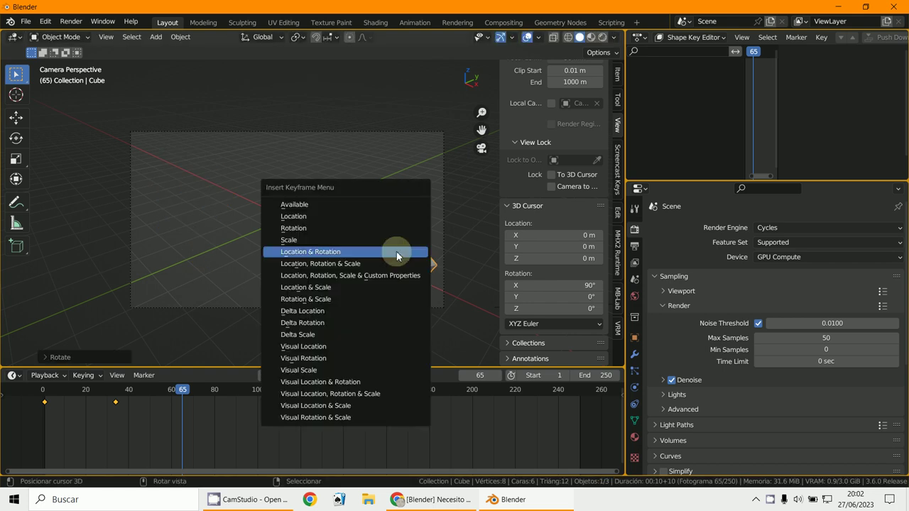
left_click(396, 252)
At frame 100, clear the cube's rotation and location and insert a Location & Rotation keyframe.
left_click(257, 447)
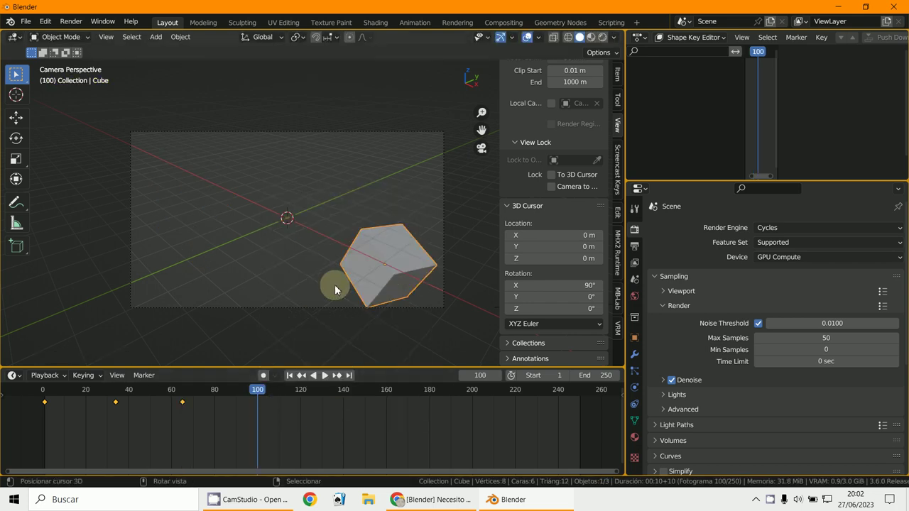
key("alt+r")
key("alt+g")
key("i")
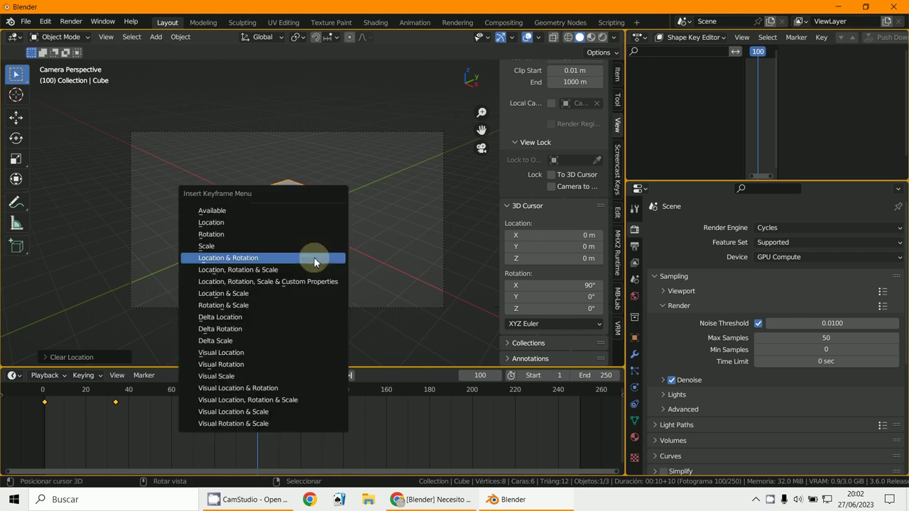
left_click(314, 257)
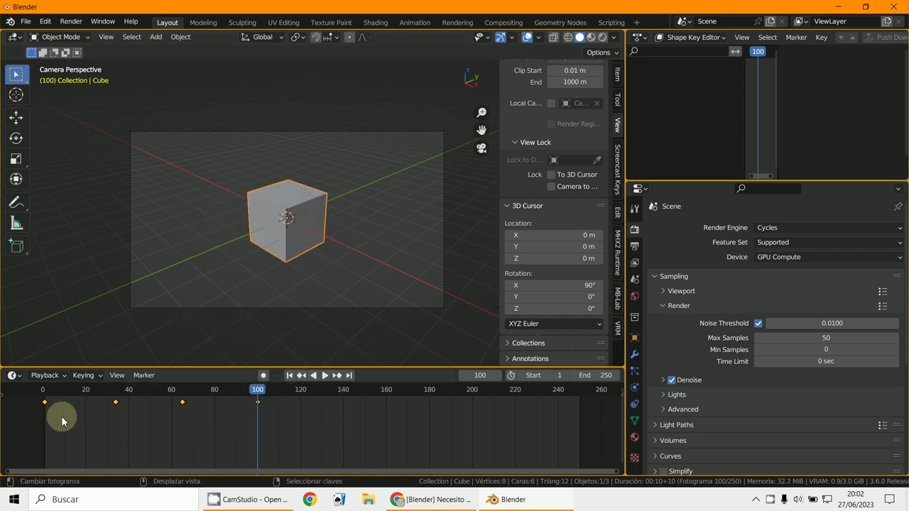
In Edit Mode, subdivide the whole cube into a 4×4 grid on each face and set the current frame to 1.
mouse_move(61, 417)
left_mouse_down()
mouse_move(239, 428)
mouse_move(47, 405)
left_mouse_up()
left_click(54, 37)
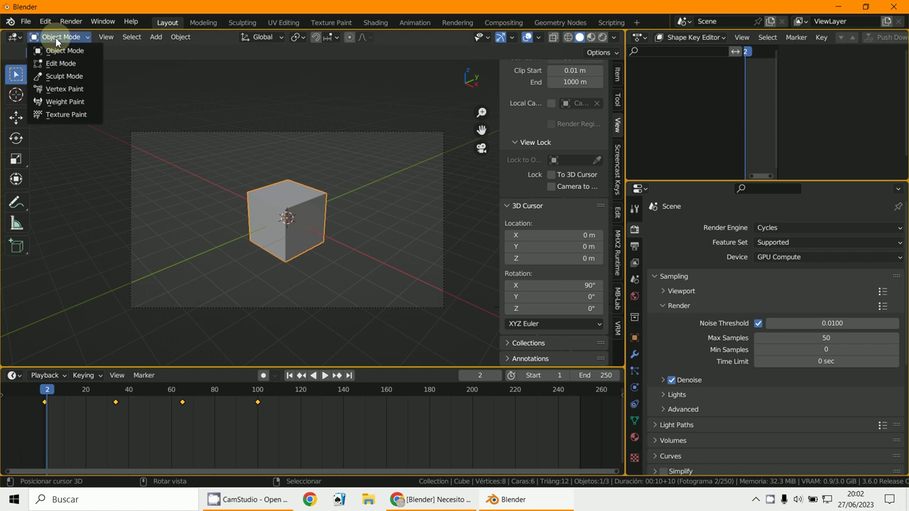
left_click(57, 60)
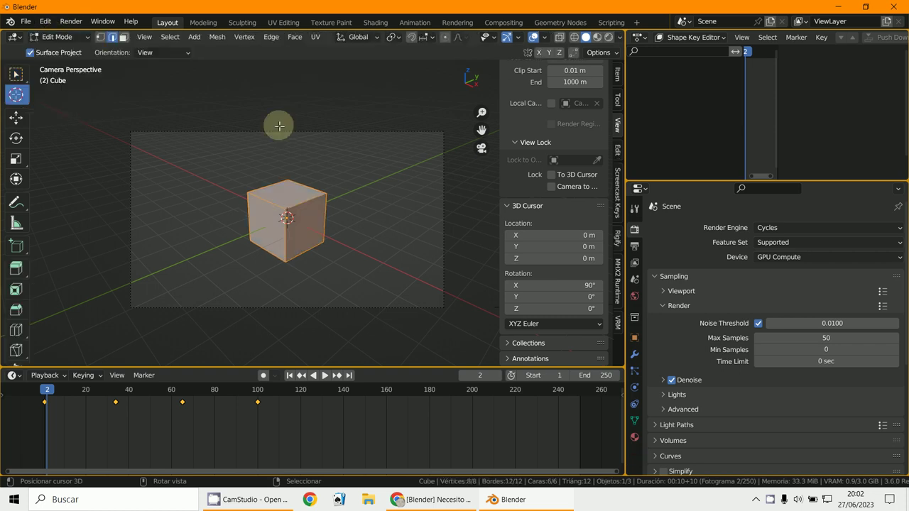
right_click(337, 201)
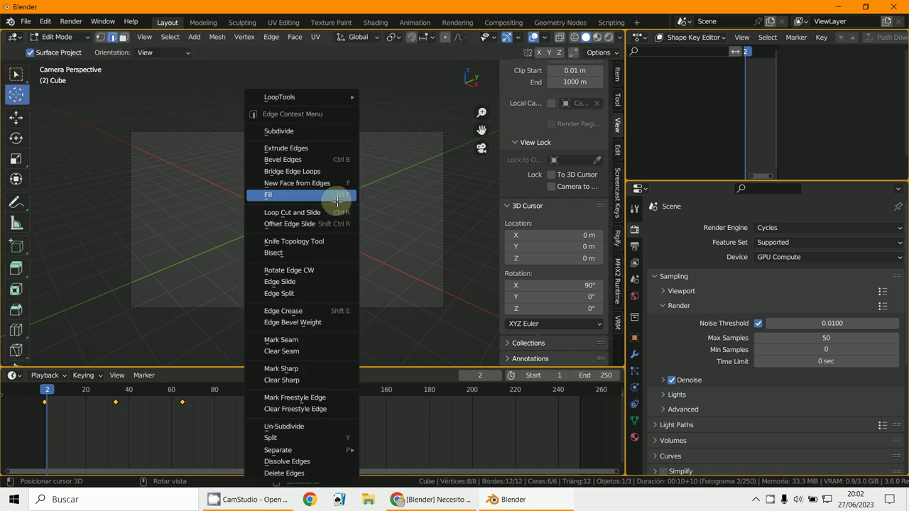
left_click(321, 129)
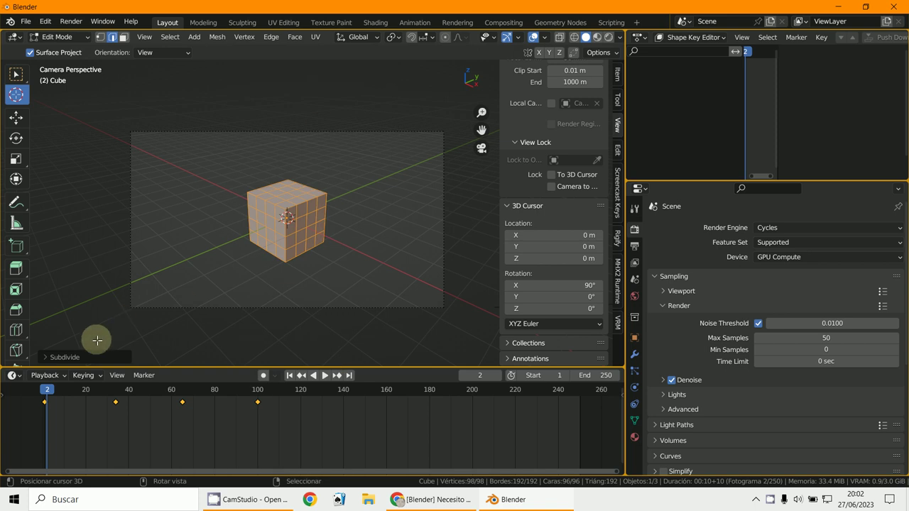
left_click(46, 434)
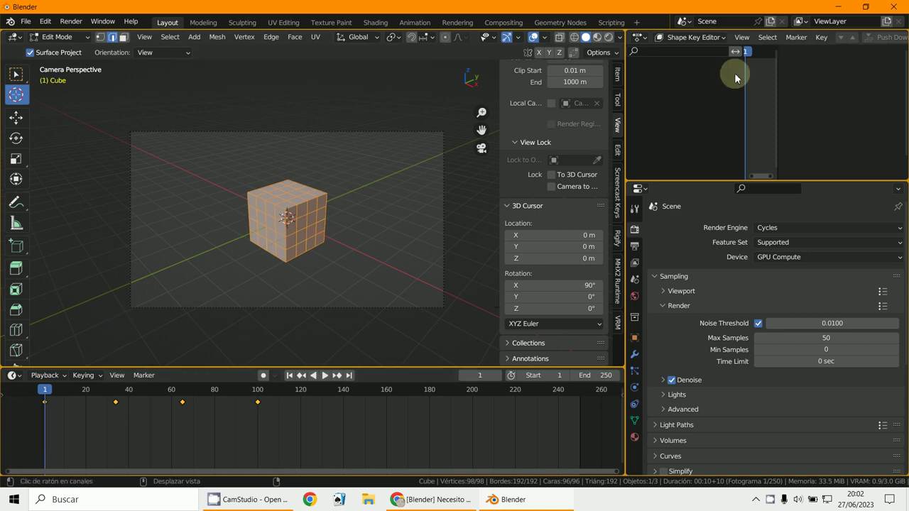
Enlarge the Shape Key Editor area in width and height, and return the cube to Object Mode.
left_click(639, 37)
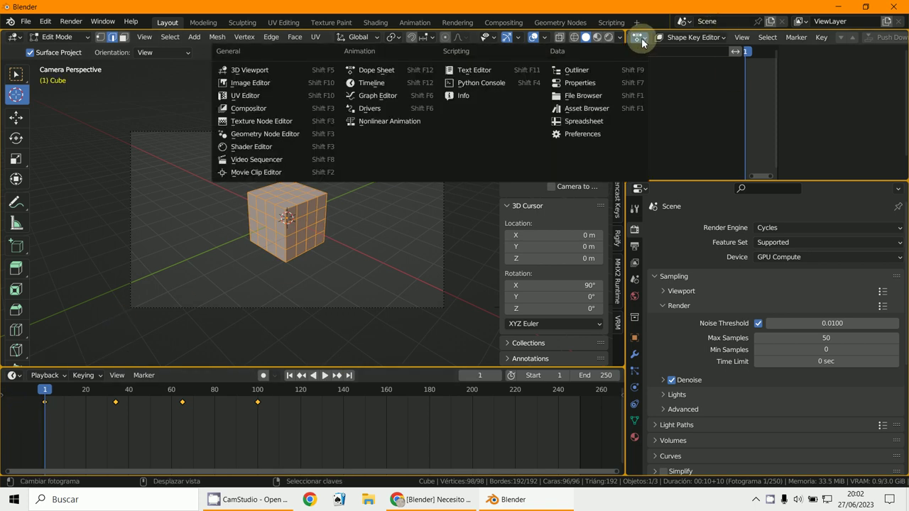
left_click(385, 67)
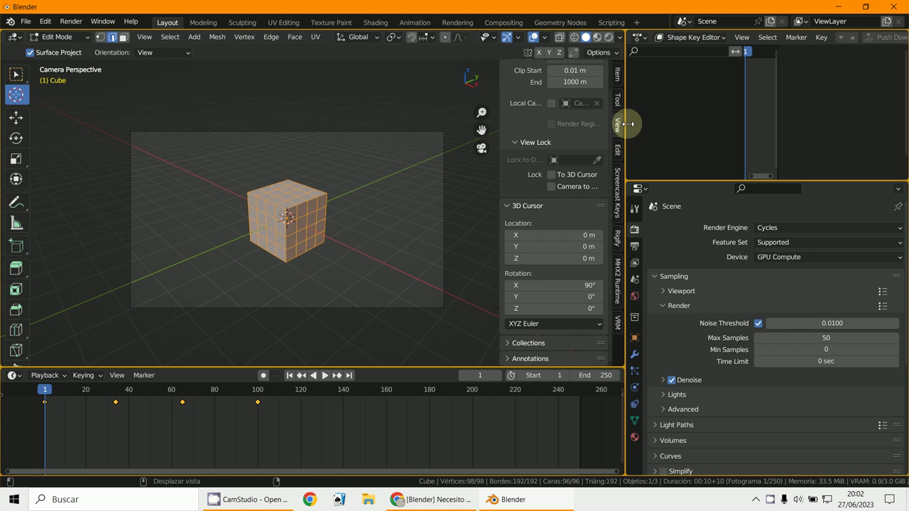
left_click_drag(627, 125, 416, 131)
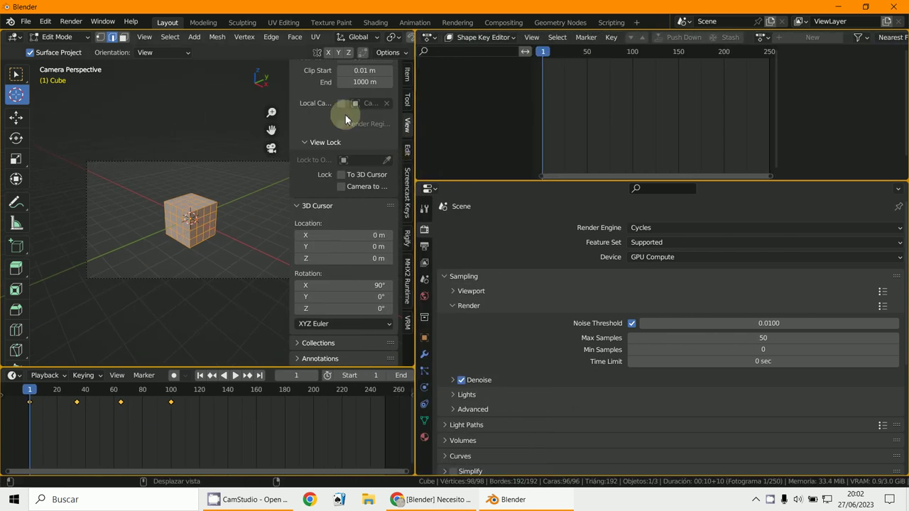
left_click(58, 36)
left_click(57, 51)
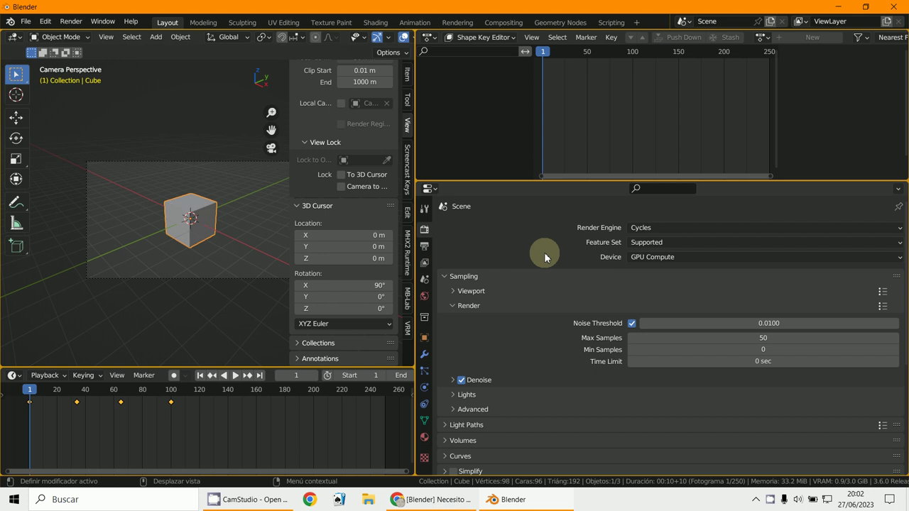
left_click_drag(600, 181, 601, 282)
Switch the Shape Key Editor to Dope Sheet mode and expand the cube's Object Transforms to inspect its location and rotation channels.
left_click(480, 39)
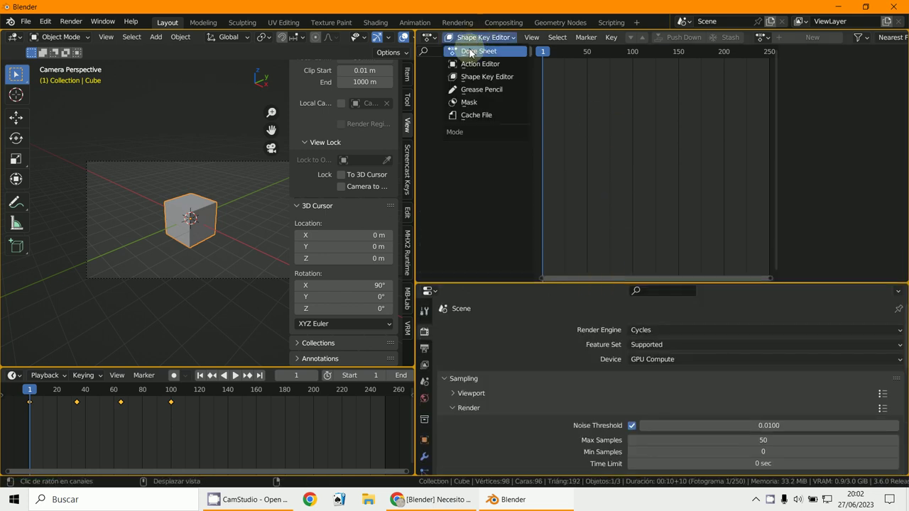
left_click(469, 51)
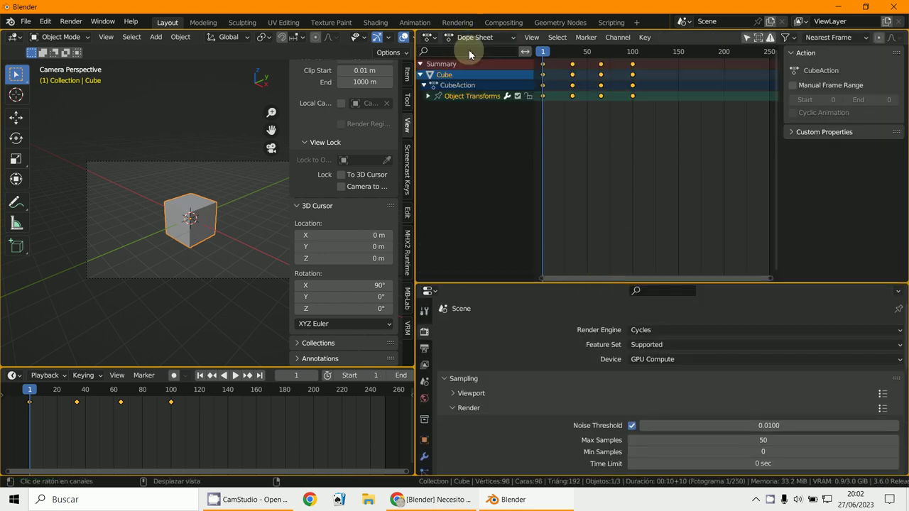
left_click(428, 95)
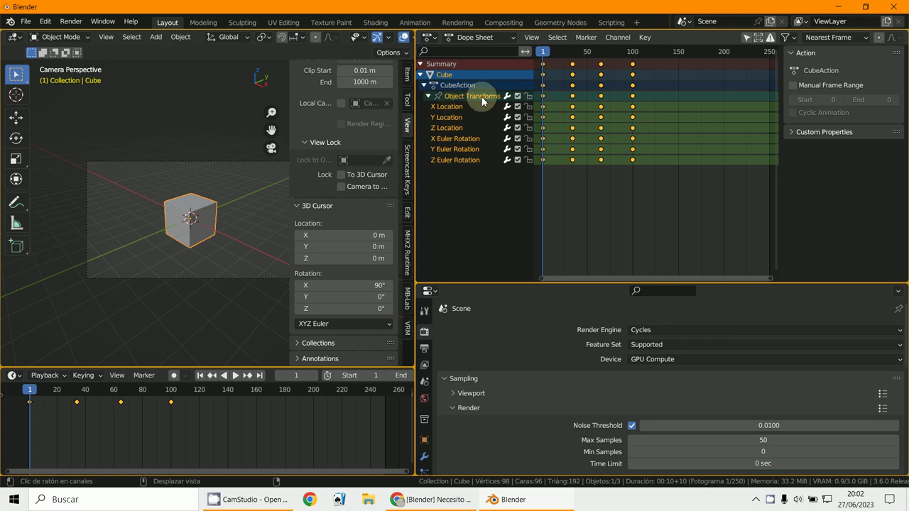
left_click(445, 74)
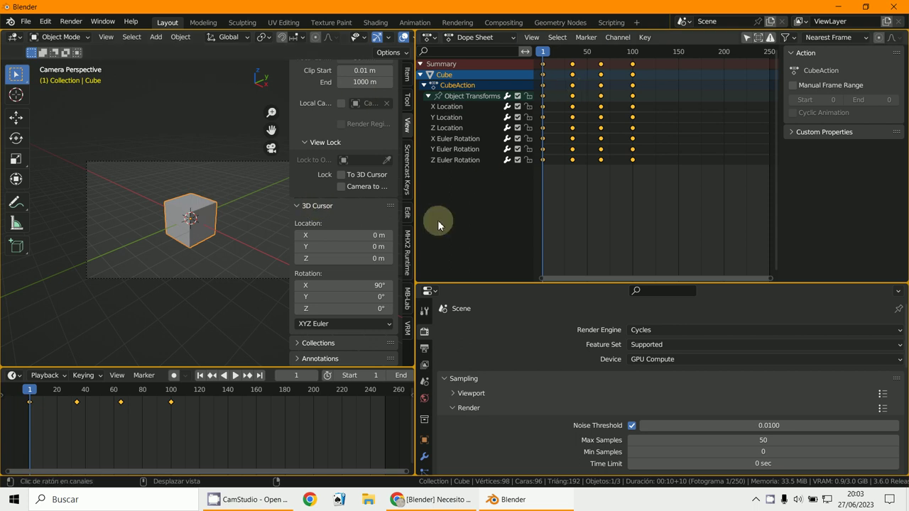
middle_click_drag(621, 153, 688, 194)
scroll(684, 186, "up", 2)
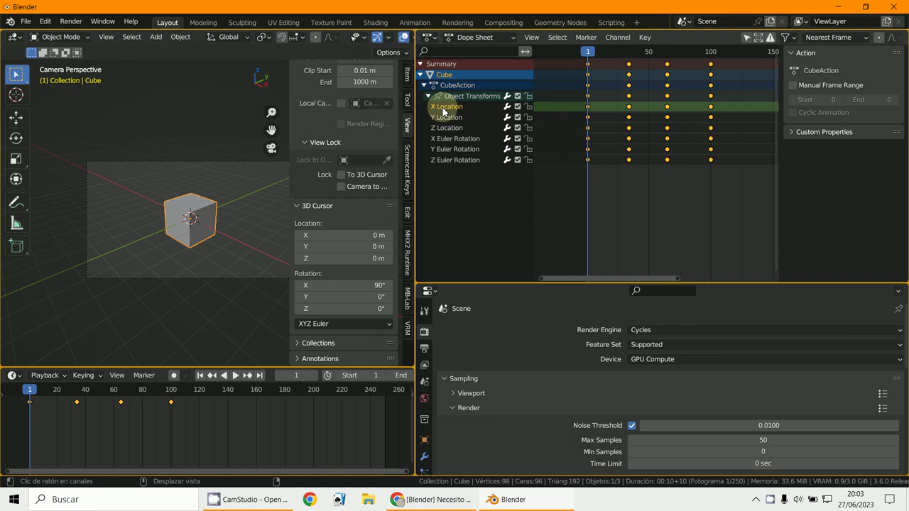
Switch the Dope Sheet area to the Graph Editor and expand the cube's Object Transforms to inspect the location and rotation curves.
left_click(473, 39)
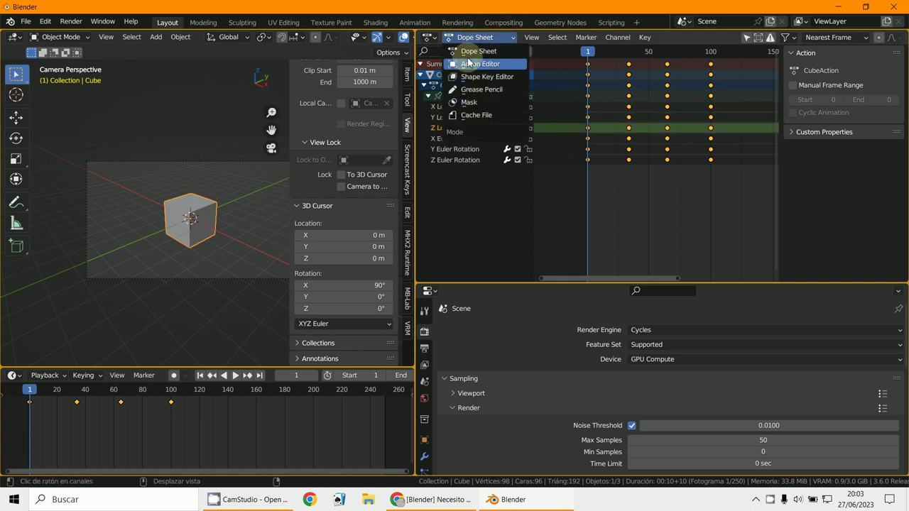
left_click(472, 52)
left_click(427, 38)
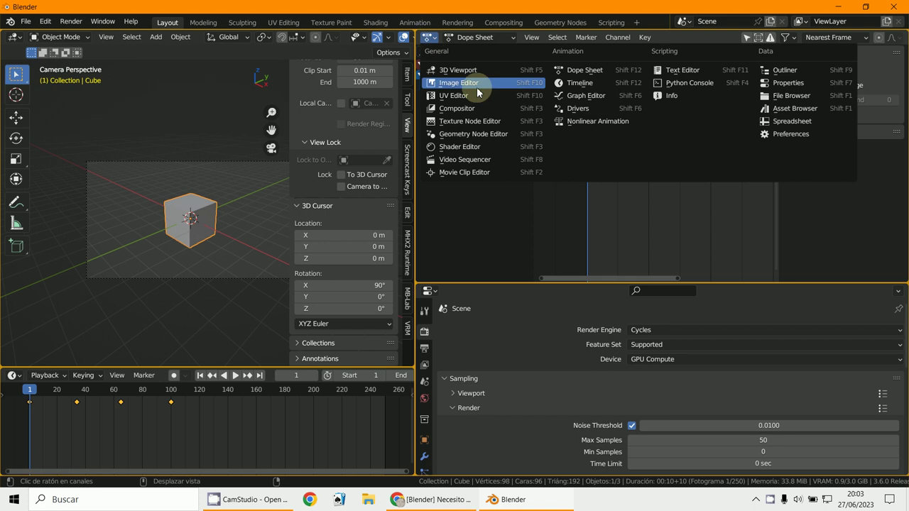
left_click(589, 96)
middle_click_drag(622, 190, 690, 192)
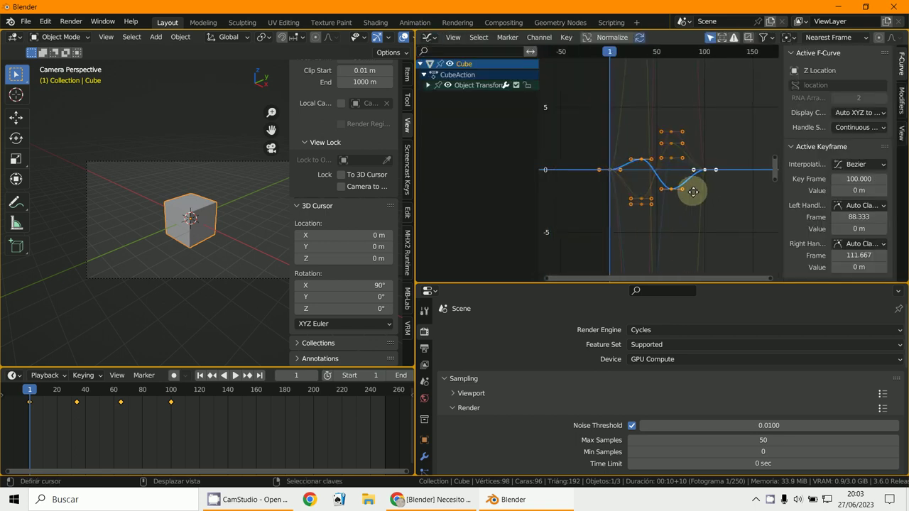
left_click(428, 85)
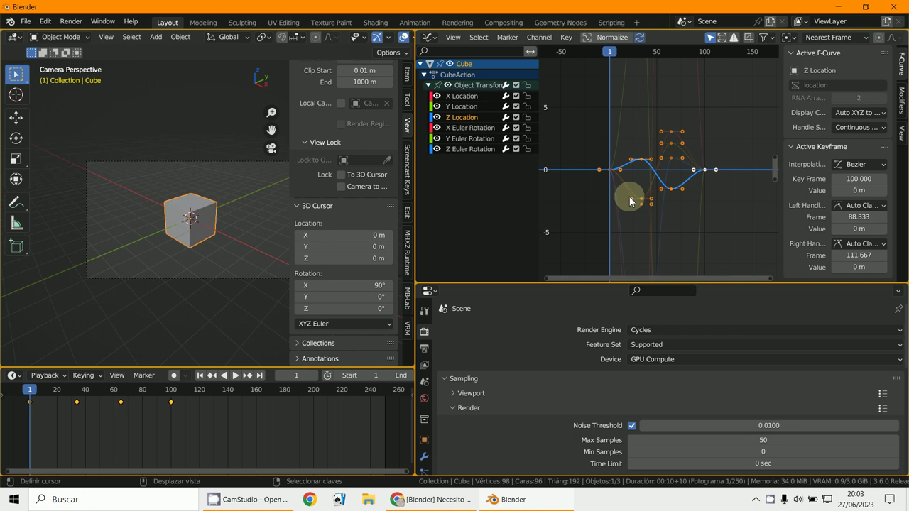
scroll(684, 201, "up", 1)
key("Home")
Set the current frame to 30 and raise the Z Location curve's first peak keyframe to about 1.65 m at frame 33.
left_click(612, 152)
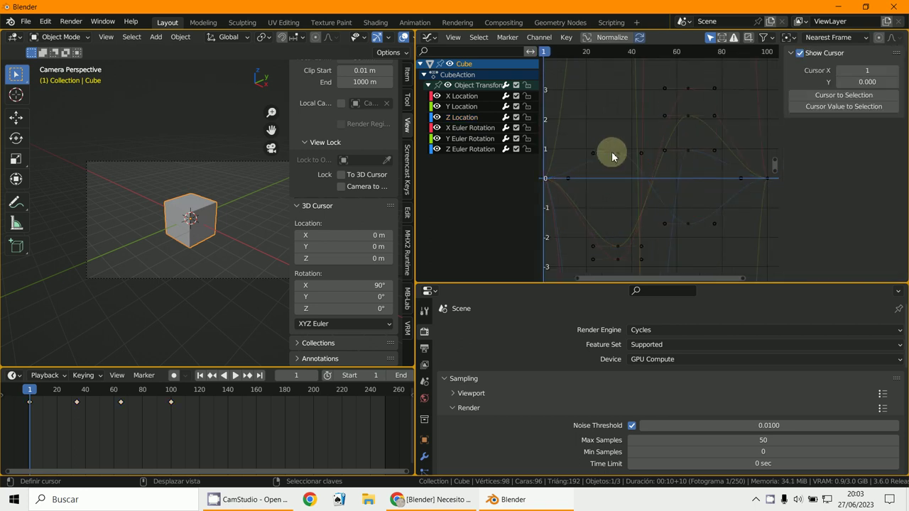
left_click(618, 153)
mouse_move(619, 157)
left_mouse_down()
mouse_move(609, 162)
mouse_move(617, 156)
left_mouse_up()
left_click_drag(31, 406, 71, 415)
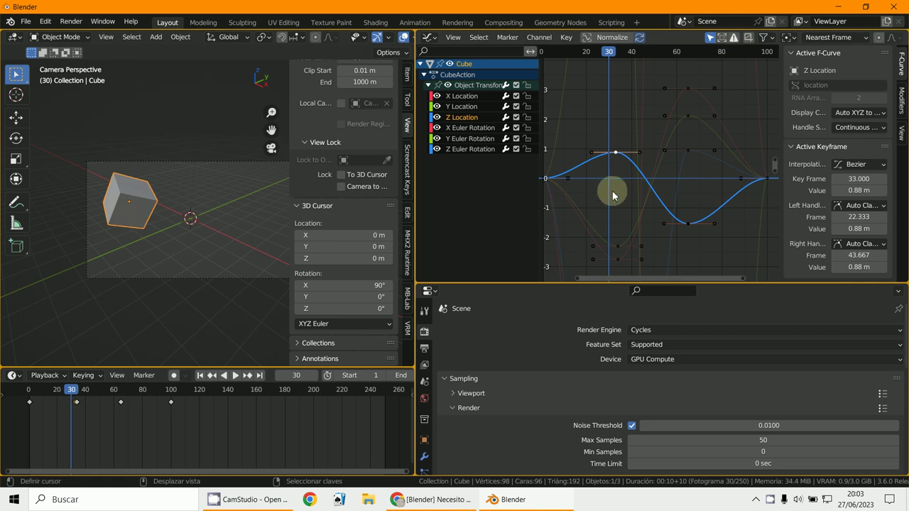
key("g")
left_click(610, 159)
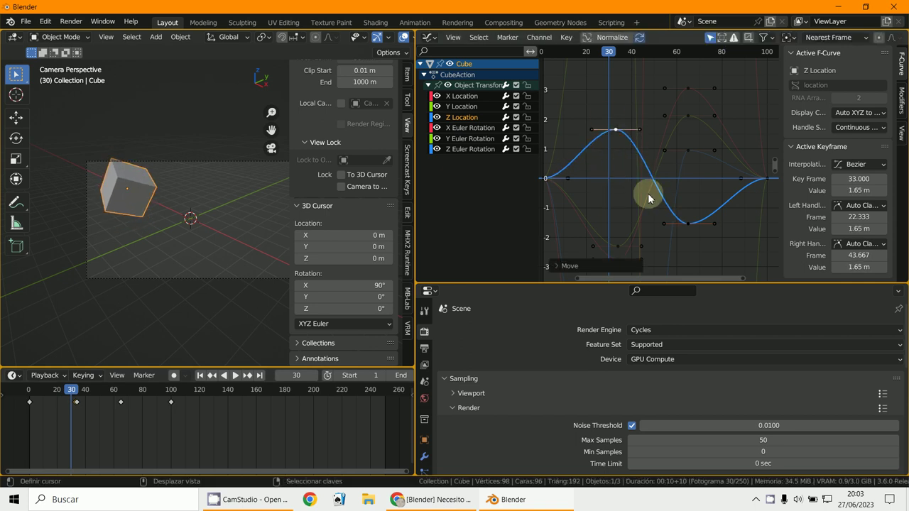
key("Home")
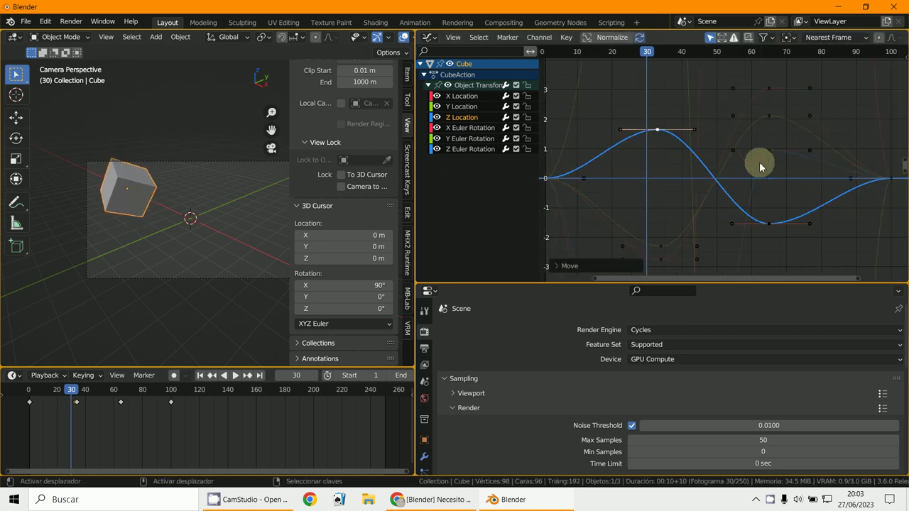
Deselect the curve keyframes and switch the Graph Editor to the Dope Sheet in Shape Key Editor mode.
left_click(762, 127)
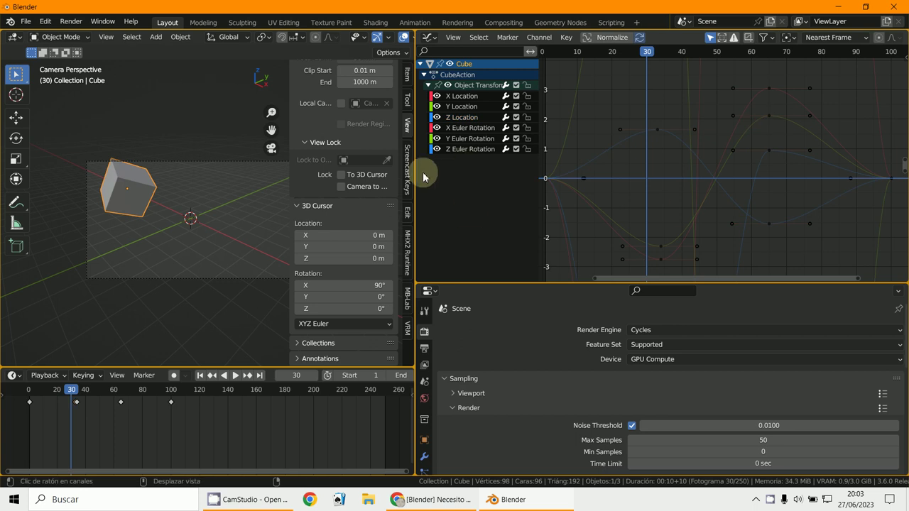
left_click(453, 37)
left_click(441, 37)
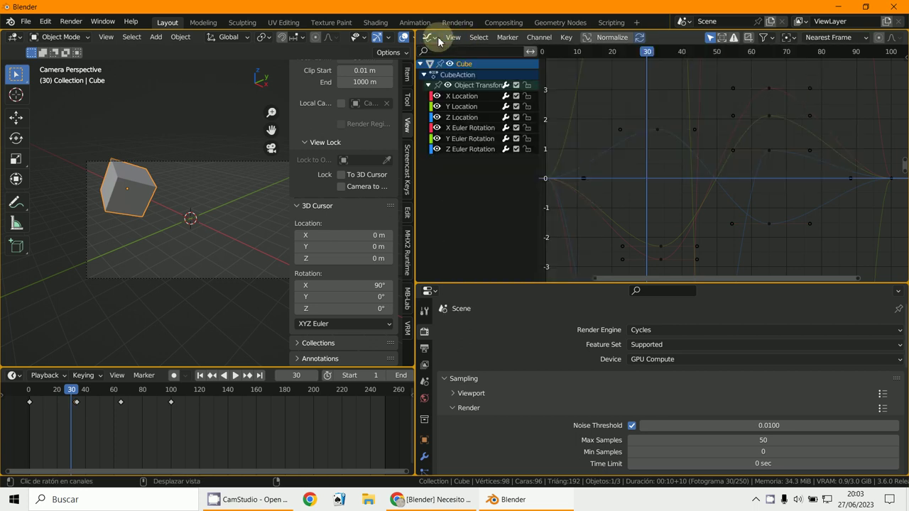
left_click(430, 37)
left_click(580, 69)
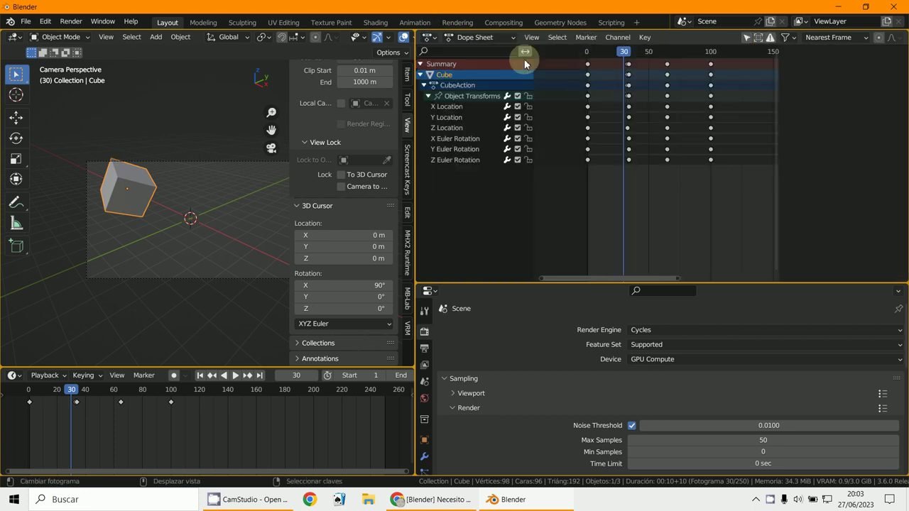
left_click(474, 38)
left_click(474, 76)
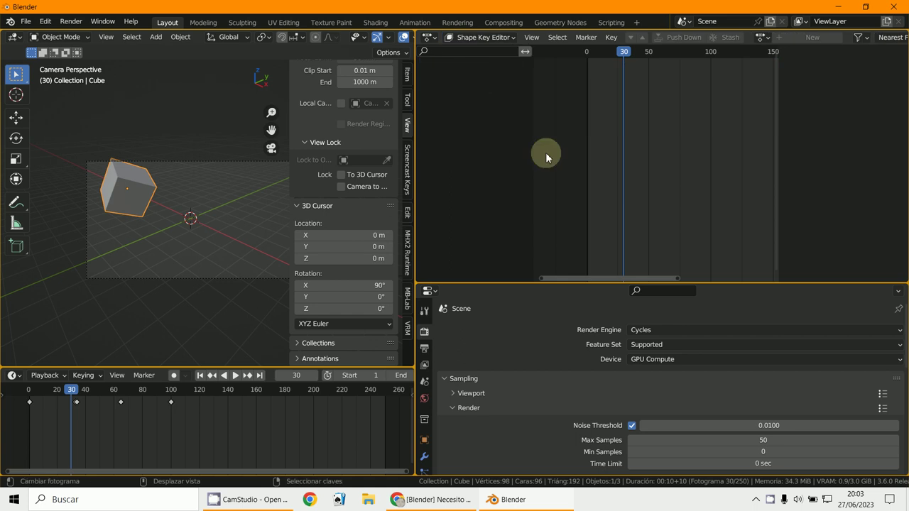
Widen the 3D viewport, extend the Properties editor upward, and show the cube's mesh data properties with Vertex Groups collapsed.
left_click_drag(416, 217, 602, 259)
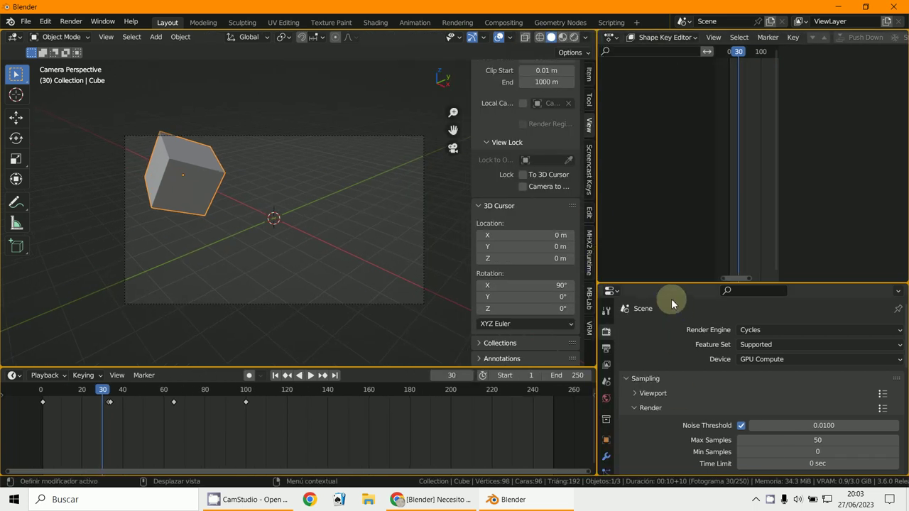
left_click_drag(666, 282, 667, 148)
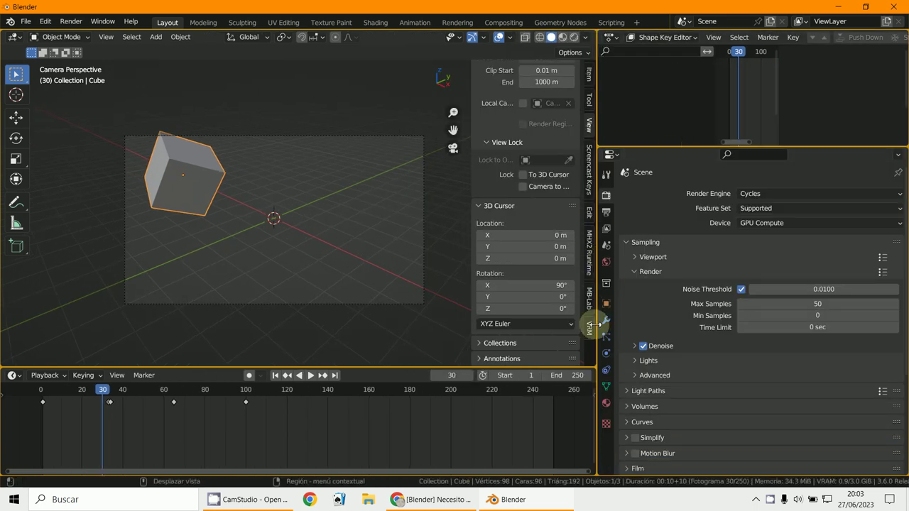
left_click(606, 386)
left_click(639, 212)
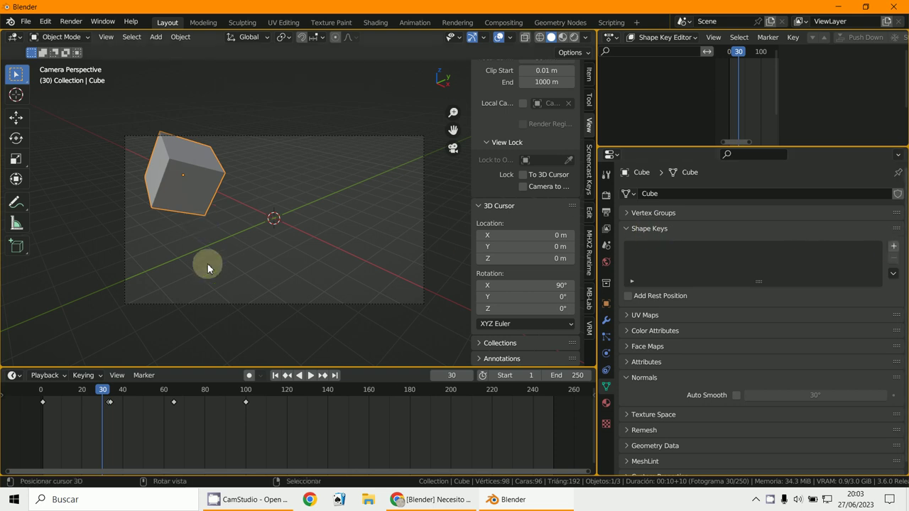
Return to frame 1 and add two shape keys to the cube, Basis and Key 1.
left_click(44, 425)
key("space")
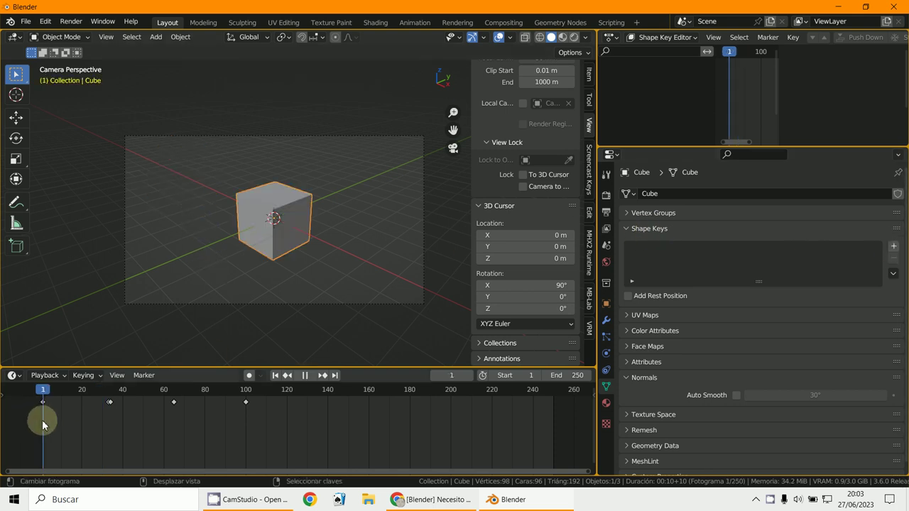
key("Escape")
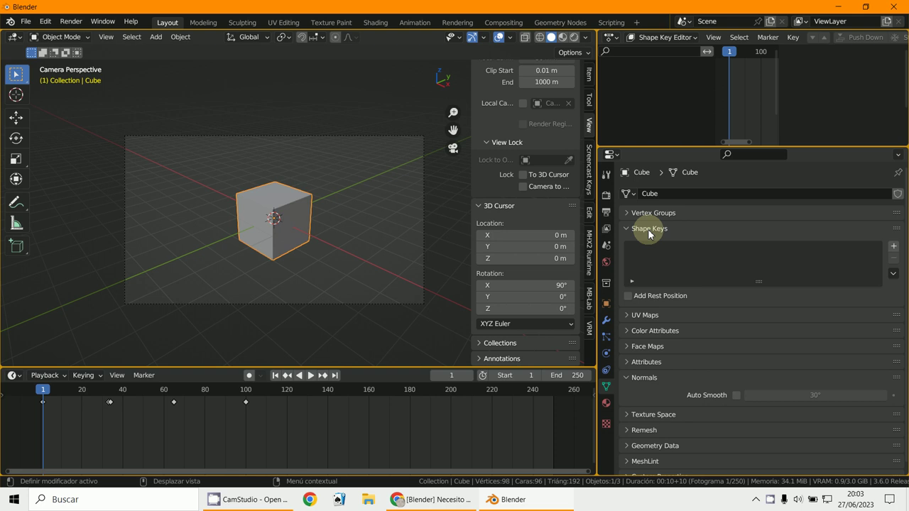
left_click(893, 246)
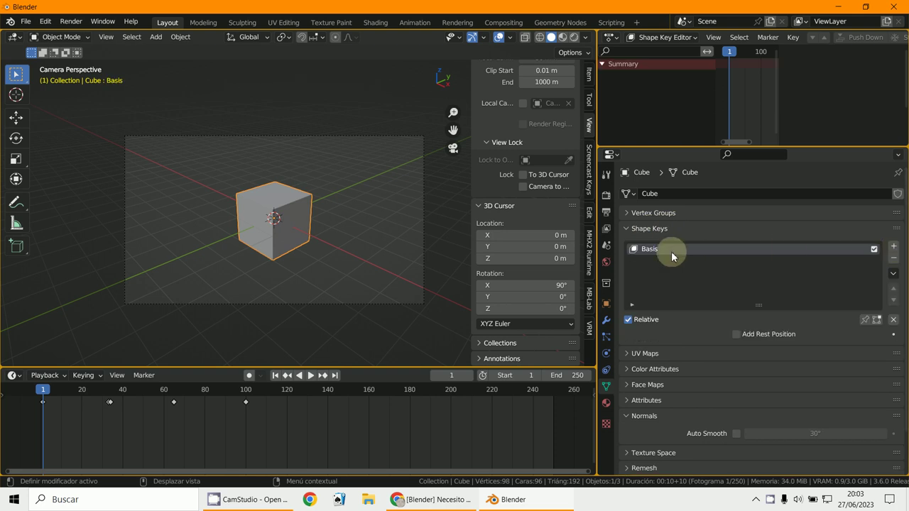
left_click(895, 248)
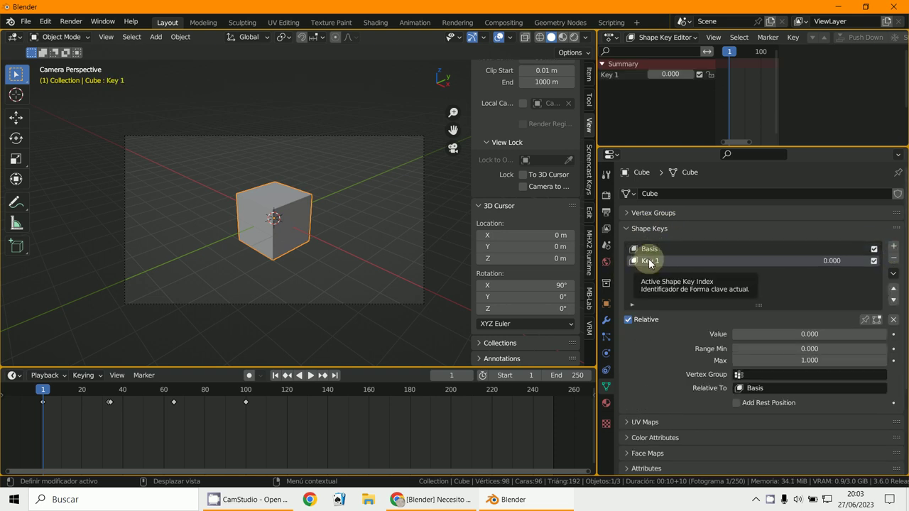
With Key 1 active, enter Edit Mode with face selection and select all the faces on the cube's top side.
left_click(56, 37)
left_click(58, 63)
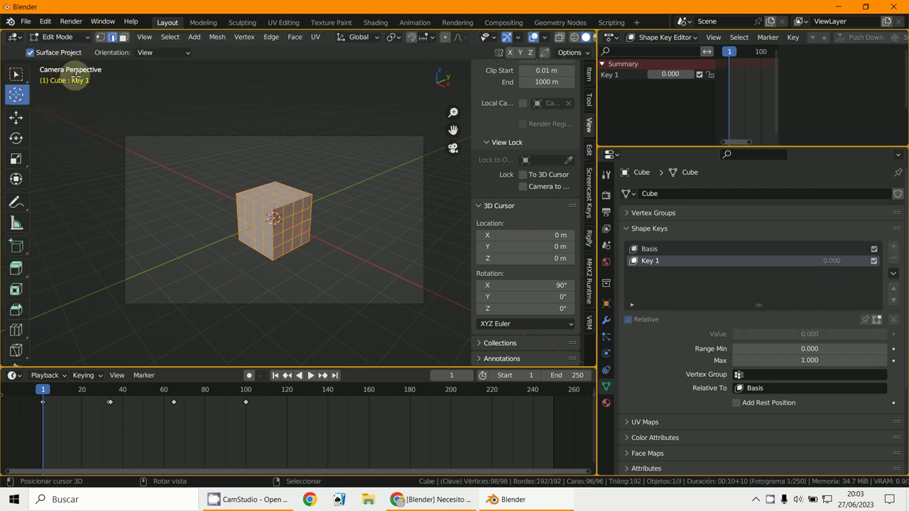
left_click(280, 201)
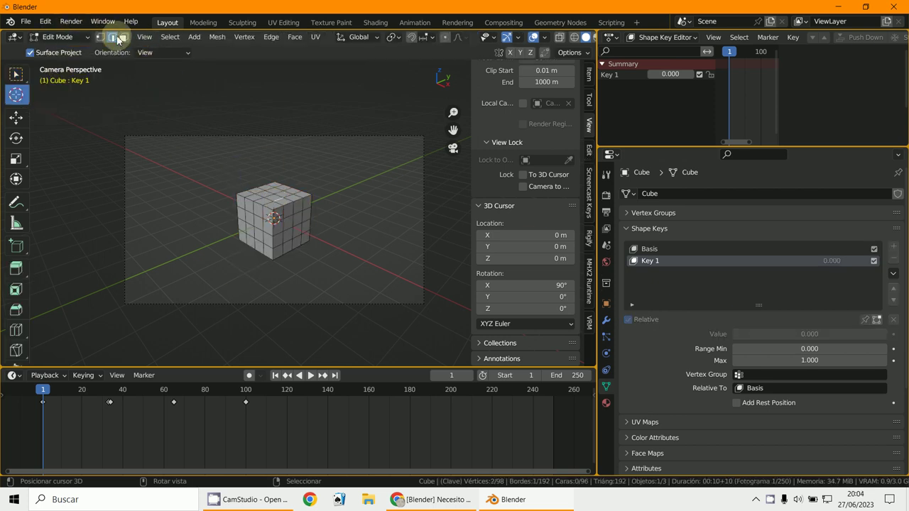
left_click(122, 38)
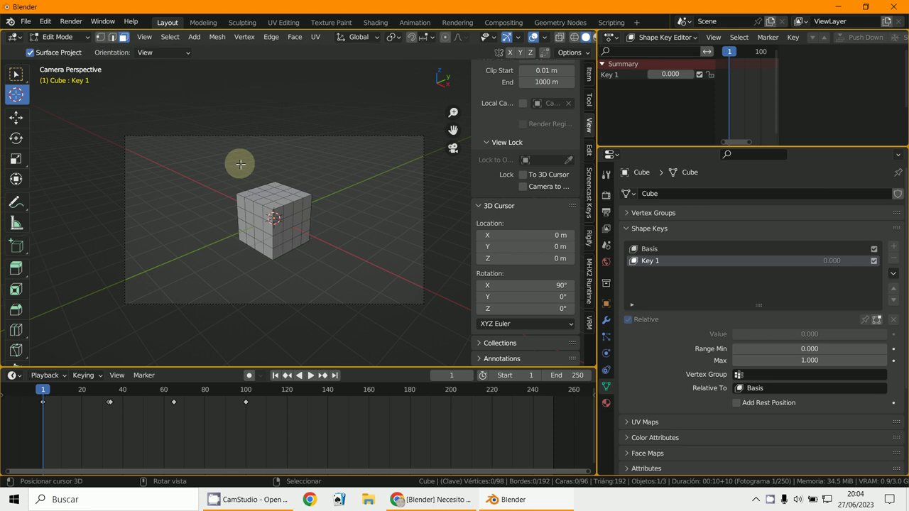
left_click(282, 191, "shift")
left_click(267, 194, "shift")
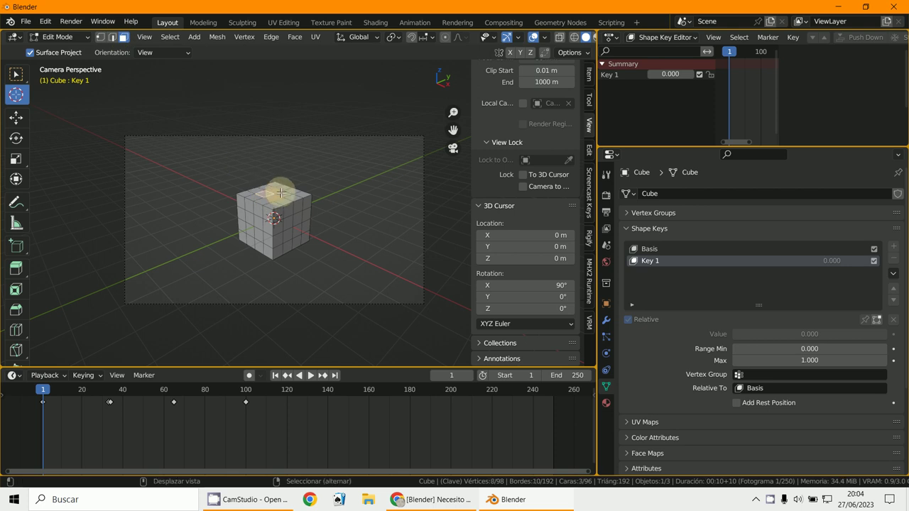
key("ctrl+KP_Add")
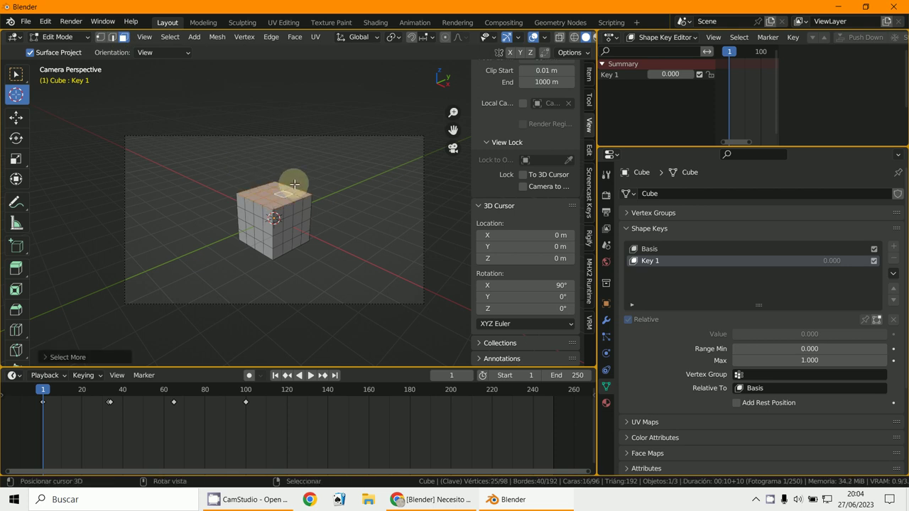
Move the selected top faces upward and sideways to deform Key 1, and return the cube to Object Mode.
key("g")
left_click(289, 150)
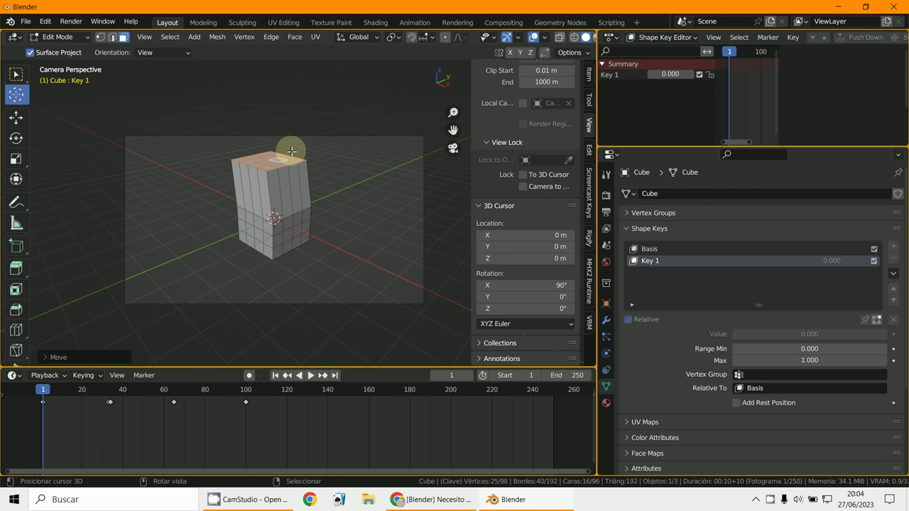
key("g")
left_click(266, 164)
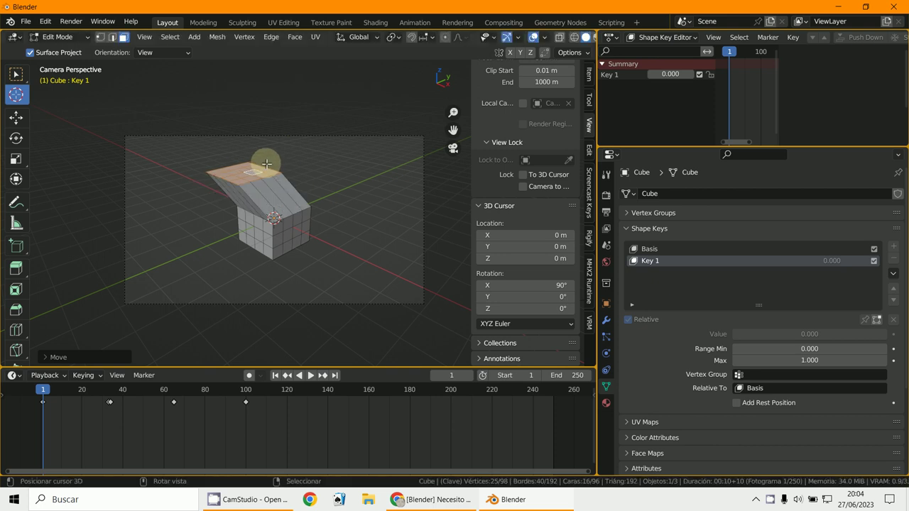
left_click(45, 21)
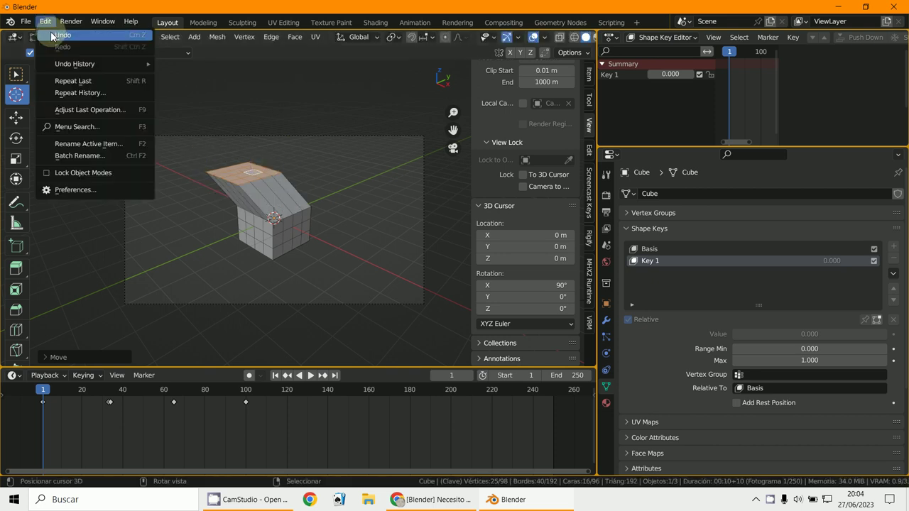
left_click(55, 36)
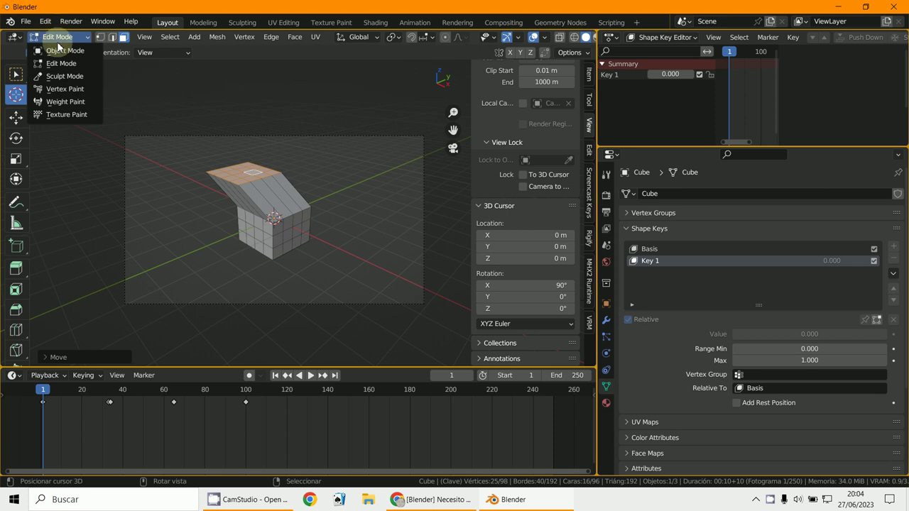
left_click(57, 22)
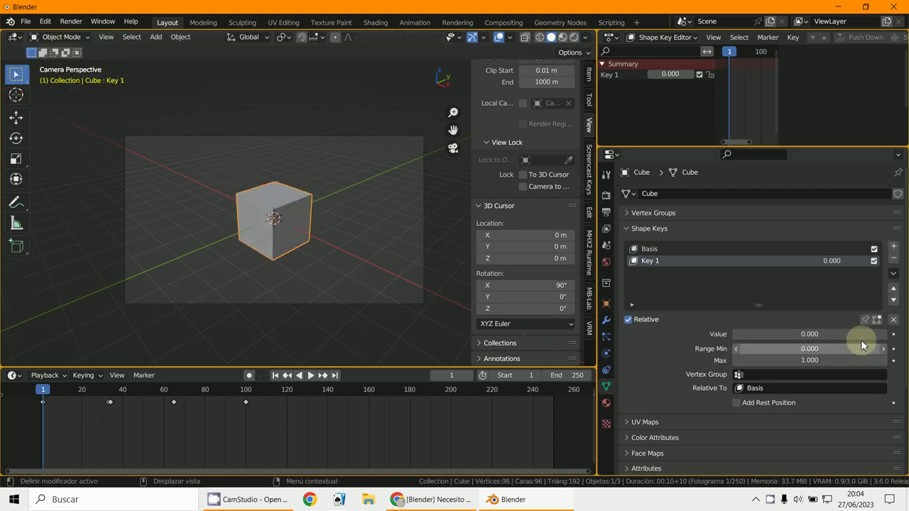
Keyframe Key 1's value at 0.000 on frame 1, and widen the Shape Key Editor area with its sidebar hidden.
left_click_drag(817, 336, 80, 414)
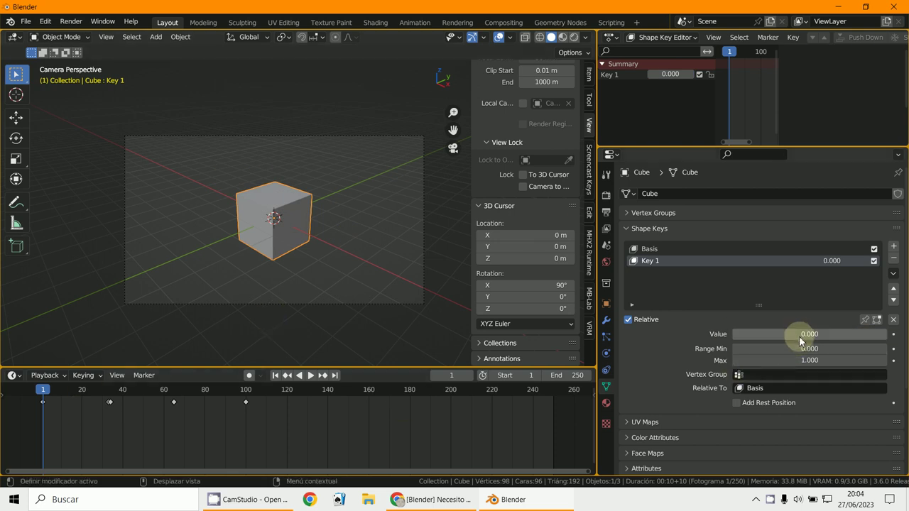
key("i")
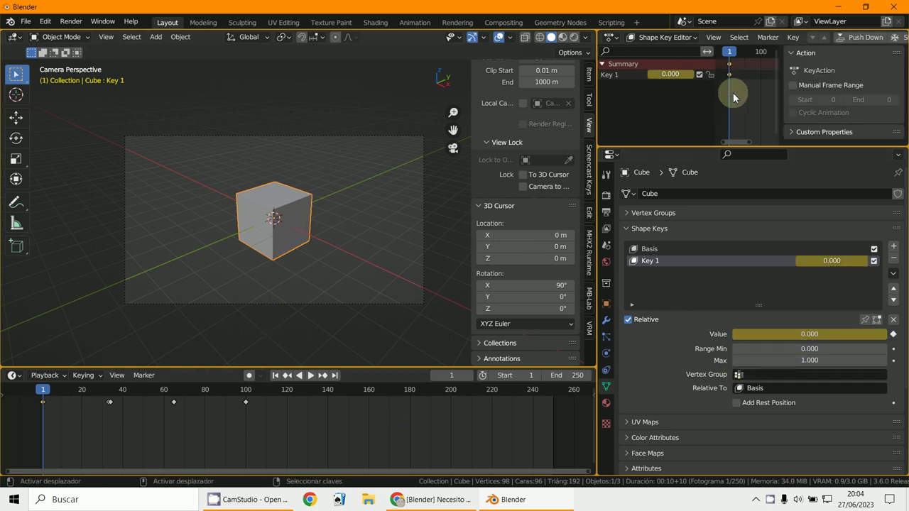
key("n")
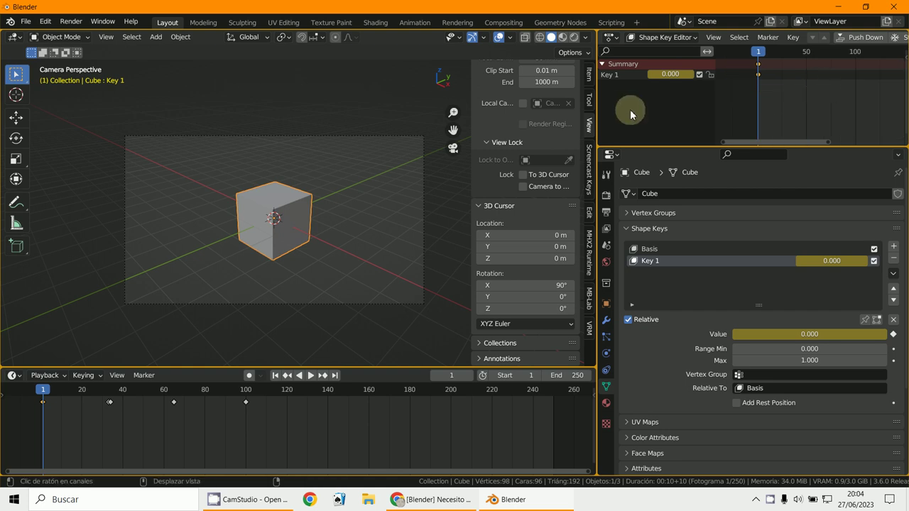
left_click_drag(597, 120, 390, 152)
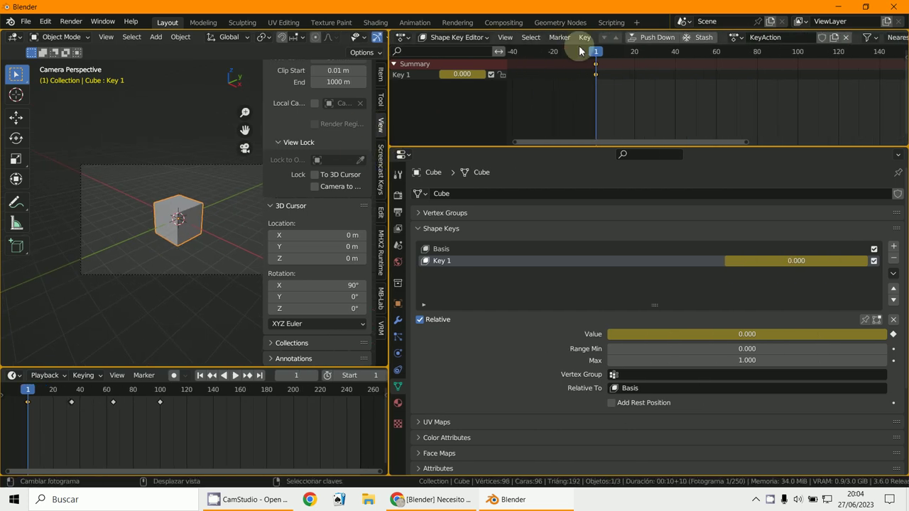
Keyframe Key 1's value at 0.261 on frame 21 and at 0.000 on frame 49.
left_click(56, 429)
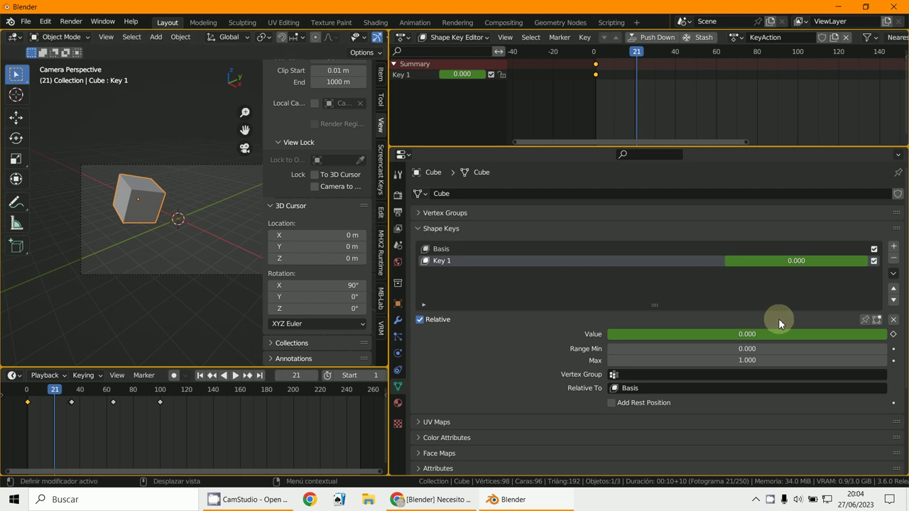
left_click_drag(772, 337, 678, 333)
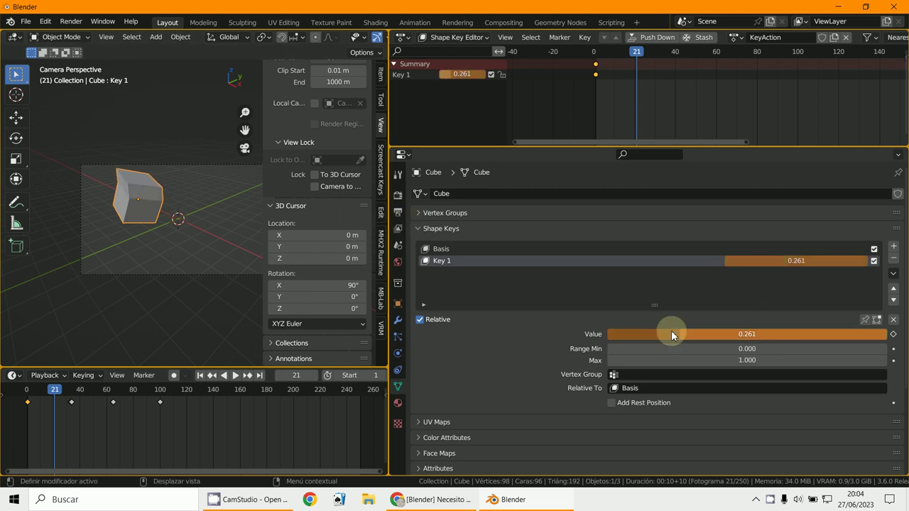
key("i")
left_click(92, 427)
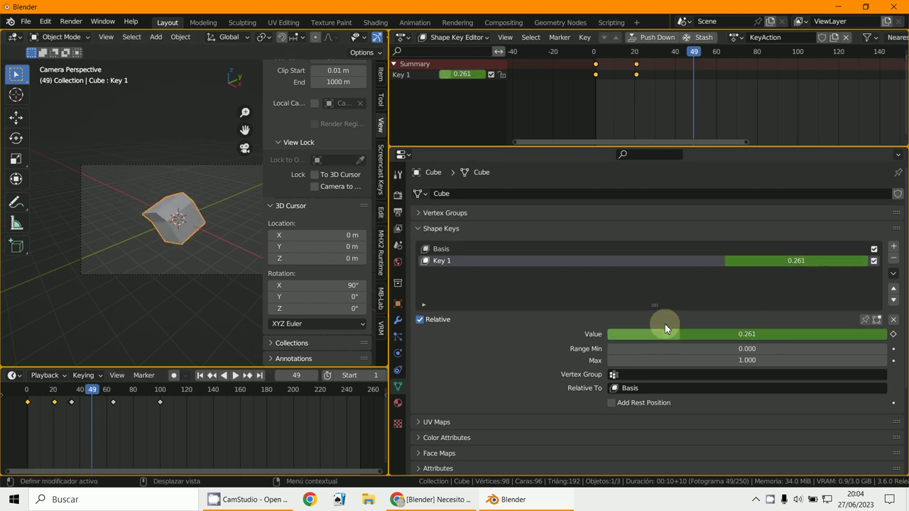
left_click_drag(664, 335, 607, 334)
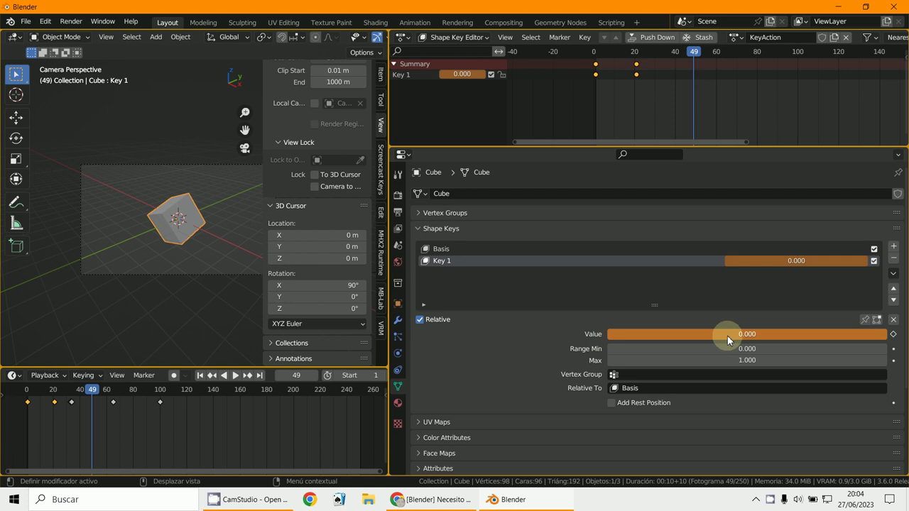
key("i")
Keyframe Key 1's value at 1.000 on frame 82 and at 0.000 on frame 100.
left_click(134, 444)
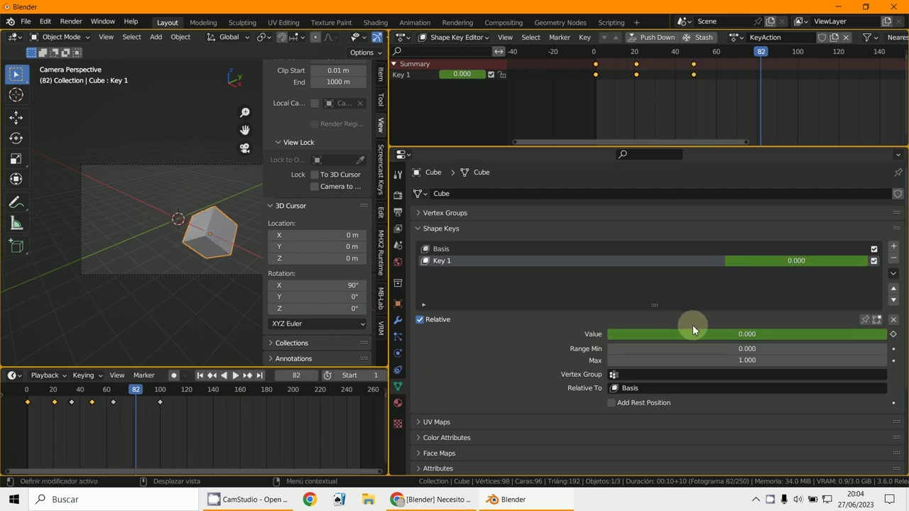
left_click_drag(686, 328, 818, 337)
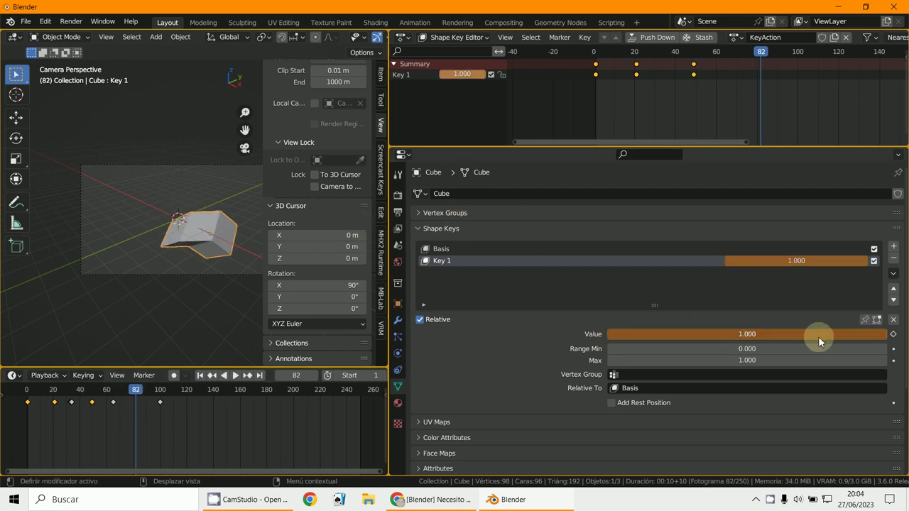
key("i")
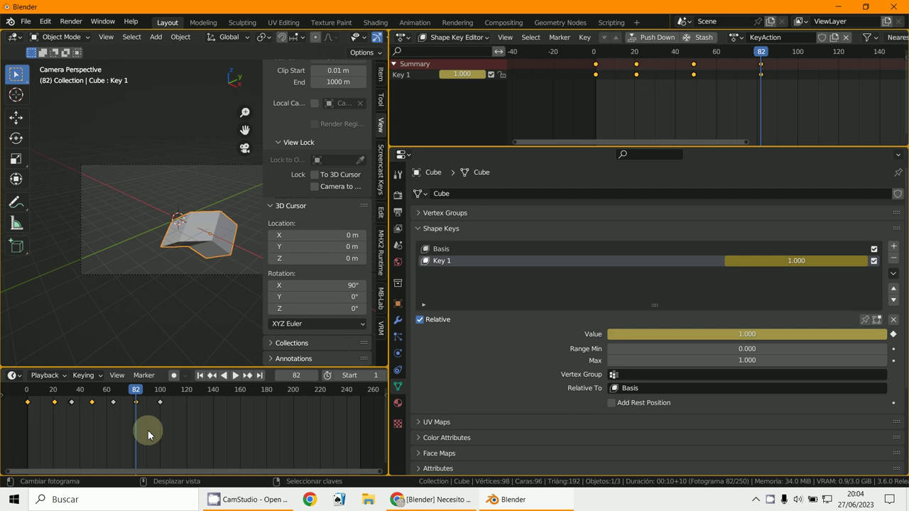
left_click_drag(148, 435, 160, 433)
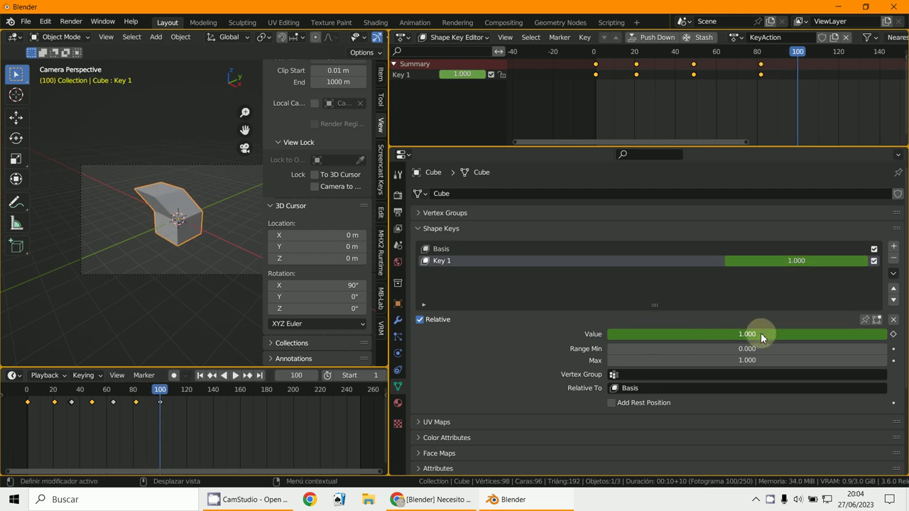
left_click_drag(761, 332, 743, 338)
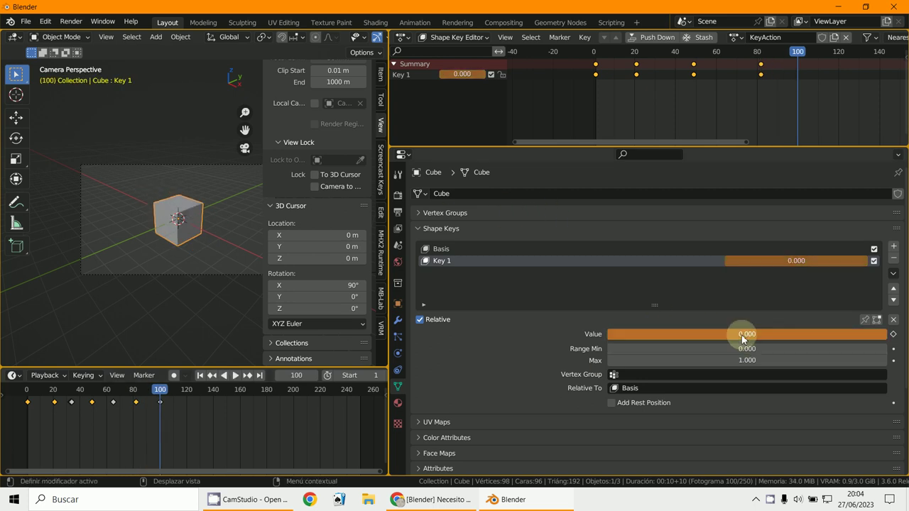
key("i")
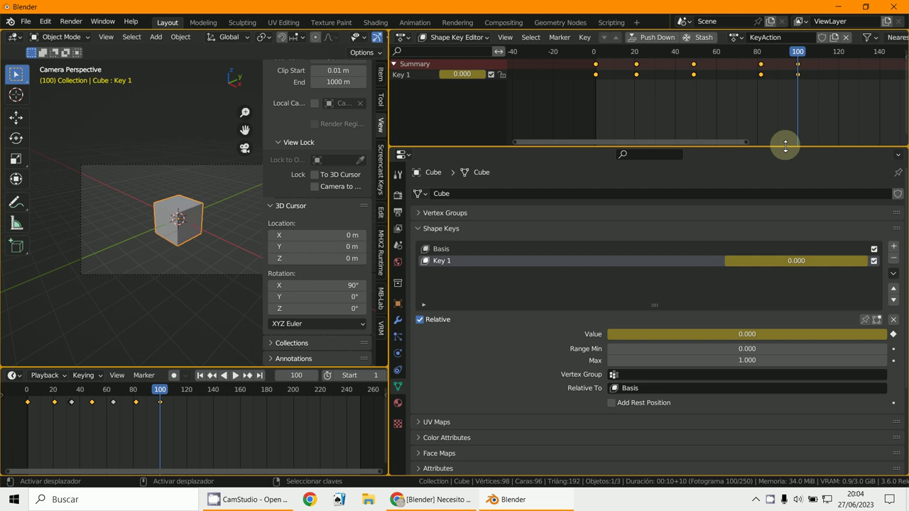
Enlarge the Shape Key Editor area and enable the fake user for KeyAction.
left_click_drag(785, 146, 781, 310)
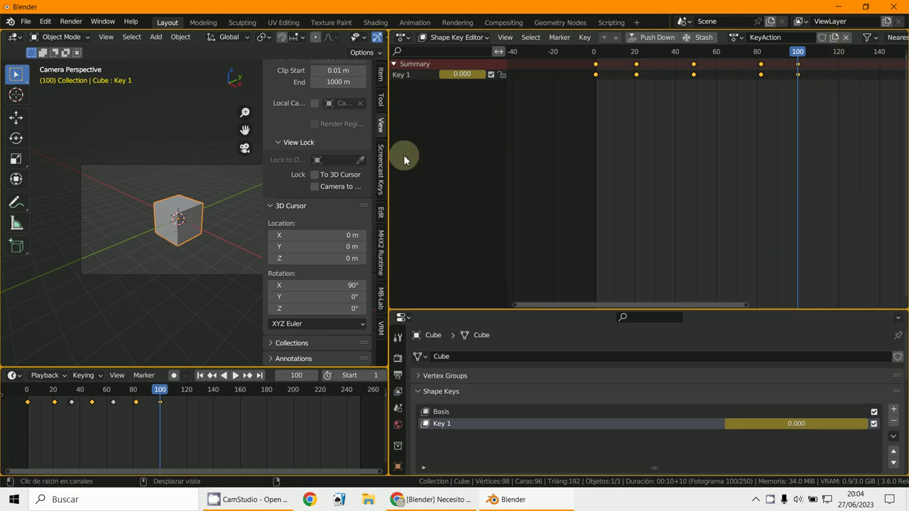
left_click_drag(390, 163, 319, 184)
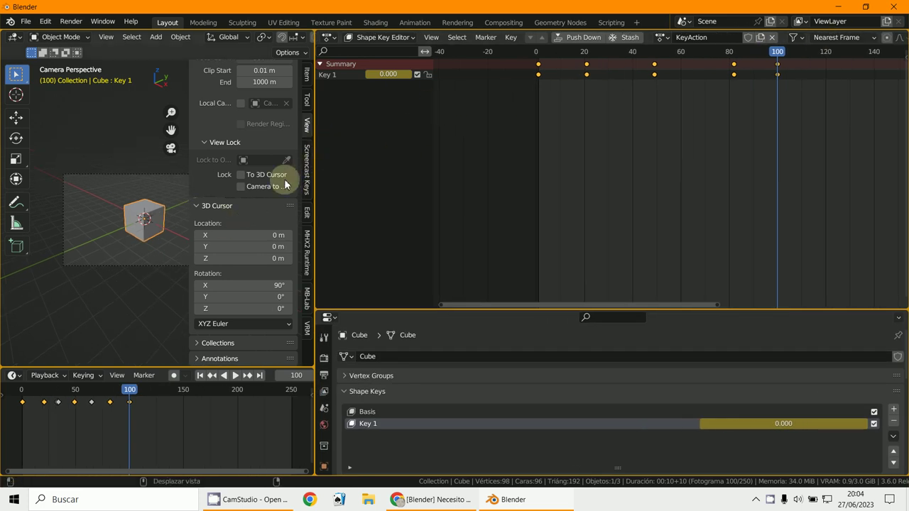
left_click(377, 38)
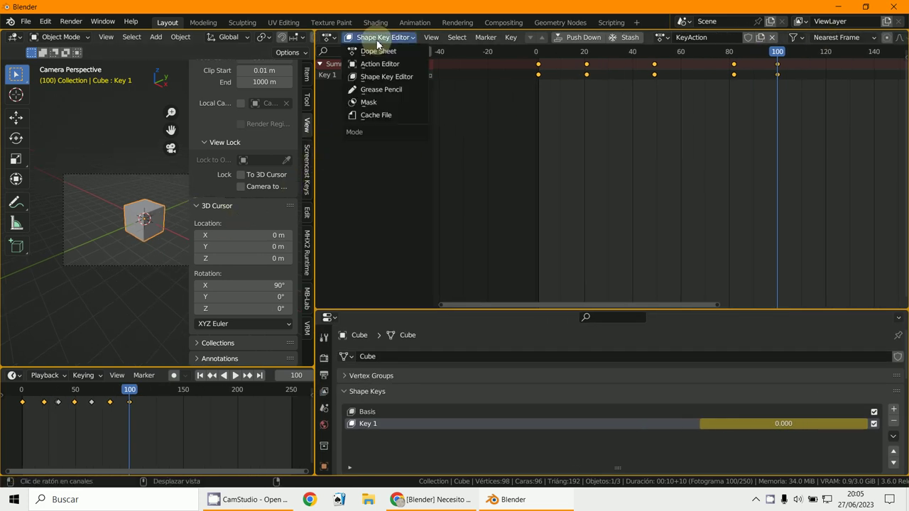
left_click(387, 77)
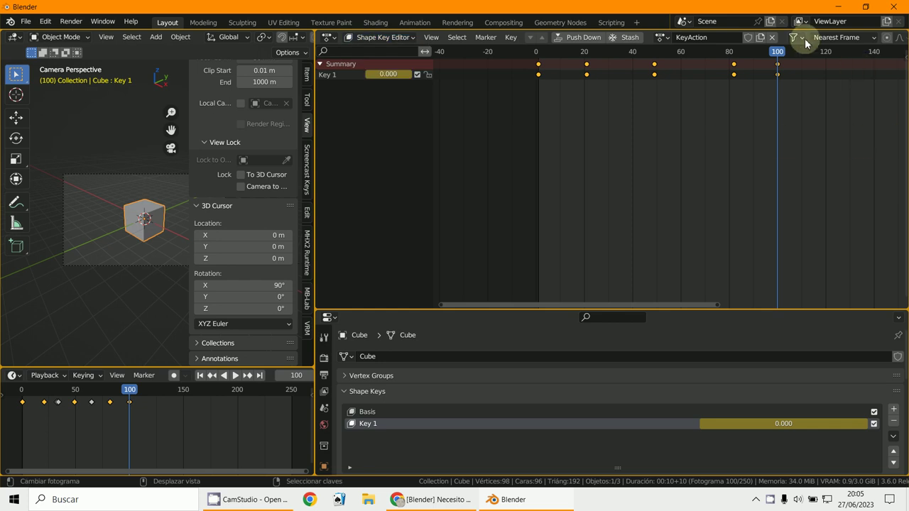
left_click(748, 37)
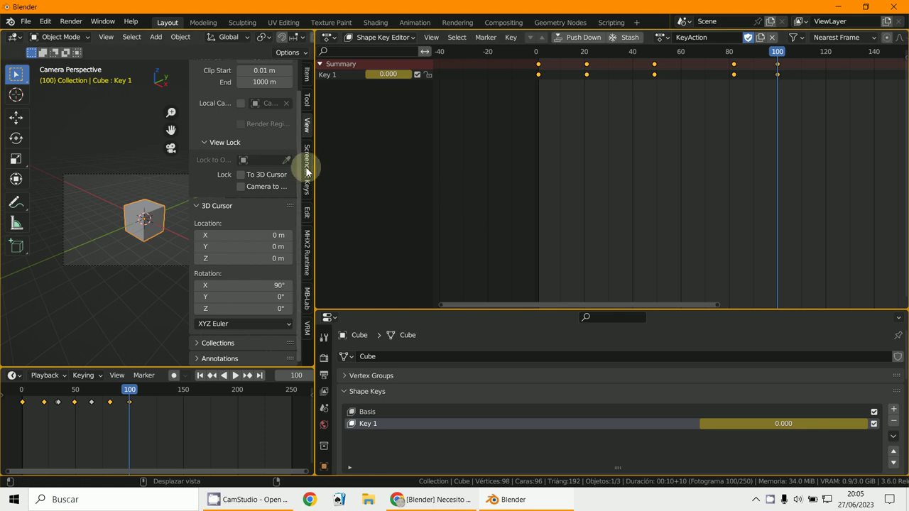
Switch the keyframe editor to Dope Sheet mode and on to Action Editor mode, and widen its area to show the action name.
left_click_drag(314, 170, 481, 199)
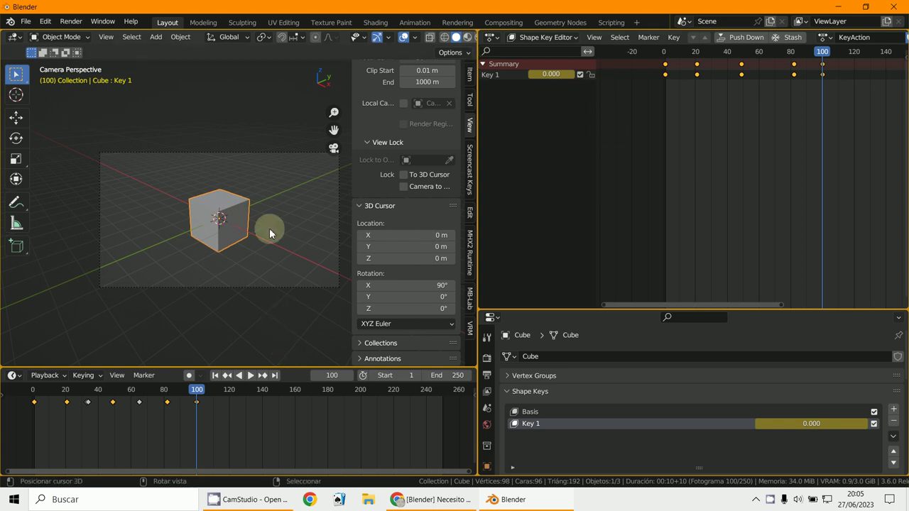
left_click(543, 37)
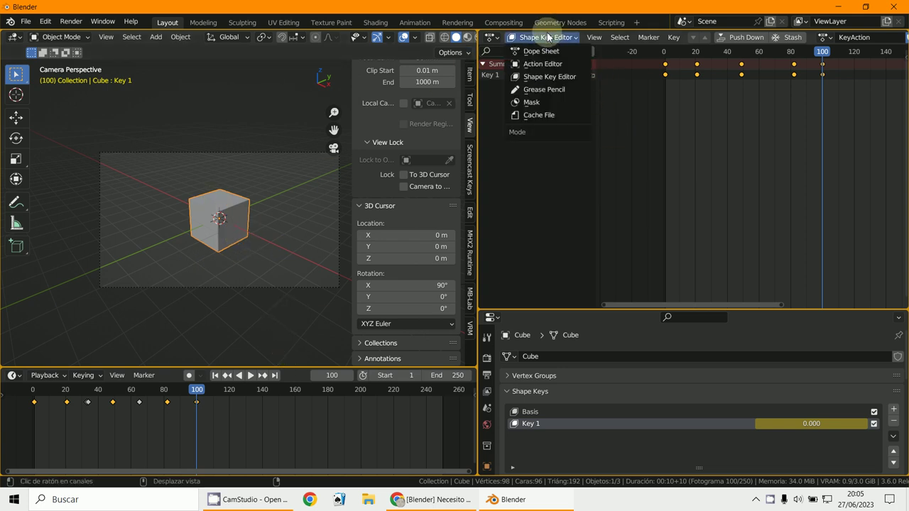
left_click(550, 51)
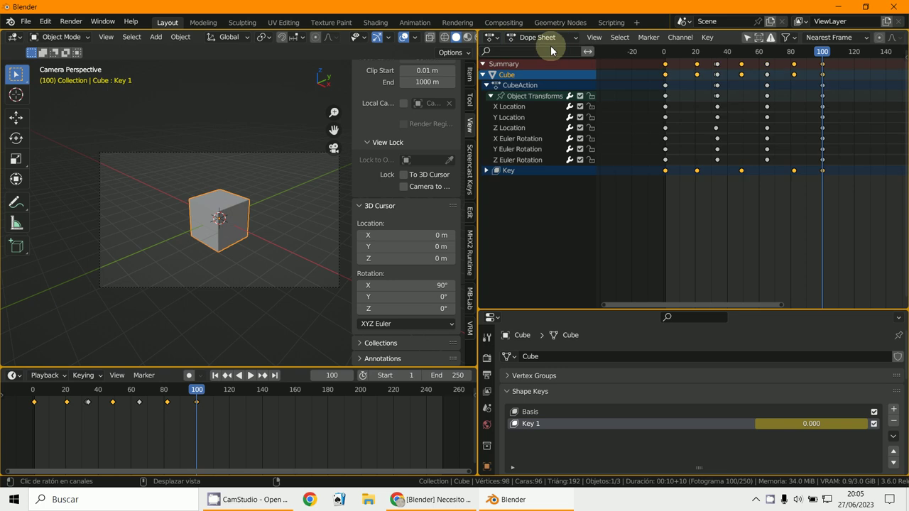
left_click(543, 37)
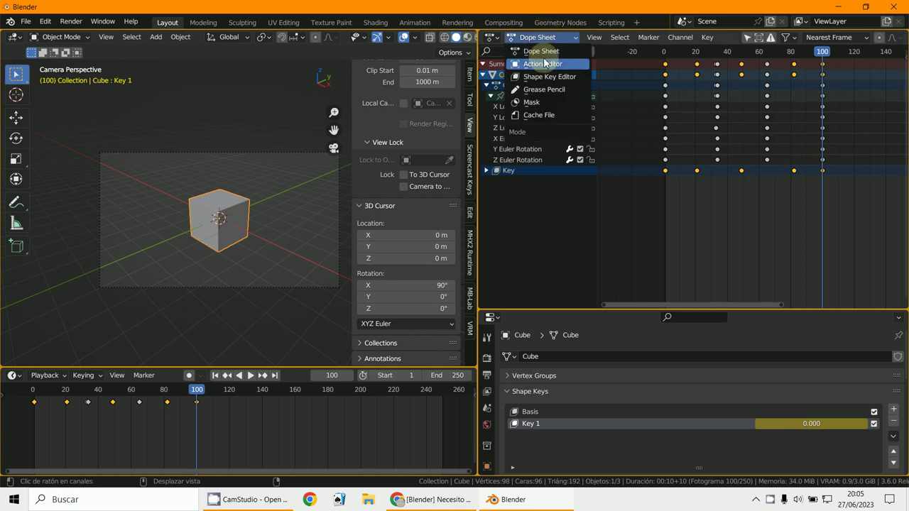
left_click(547, 62)
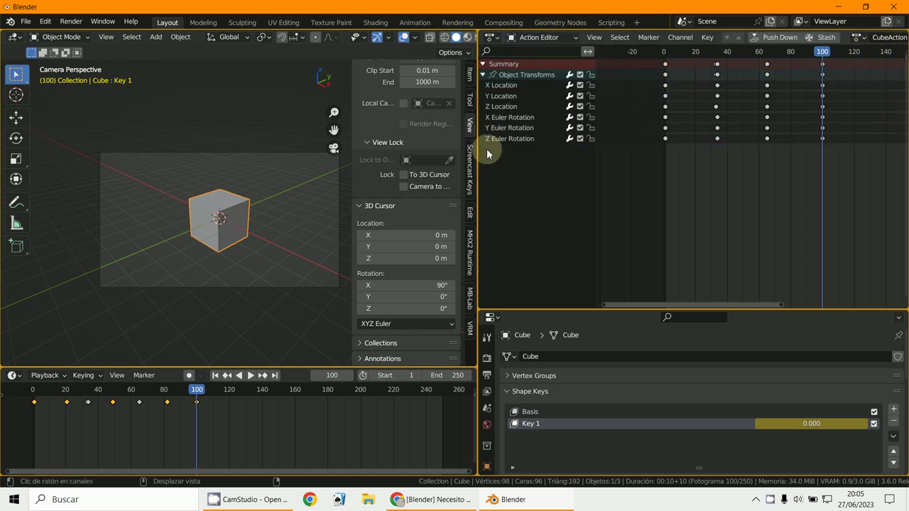
left_click_drag(480, 150, 354, 163)
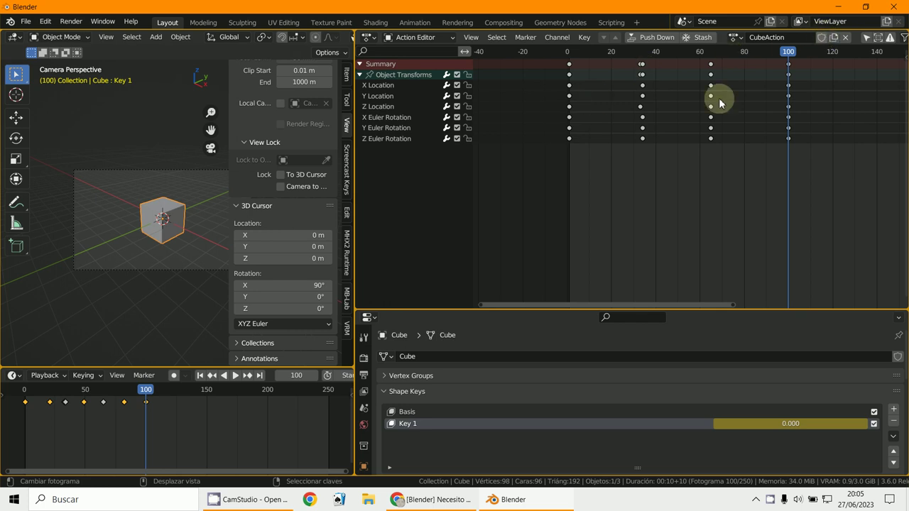
Enable the fake user for CubeAction and unlink that action from the cube.
left_click(821, 38)
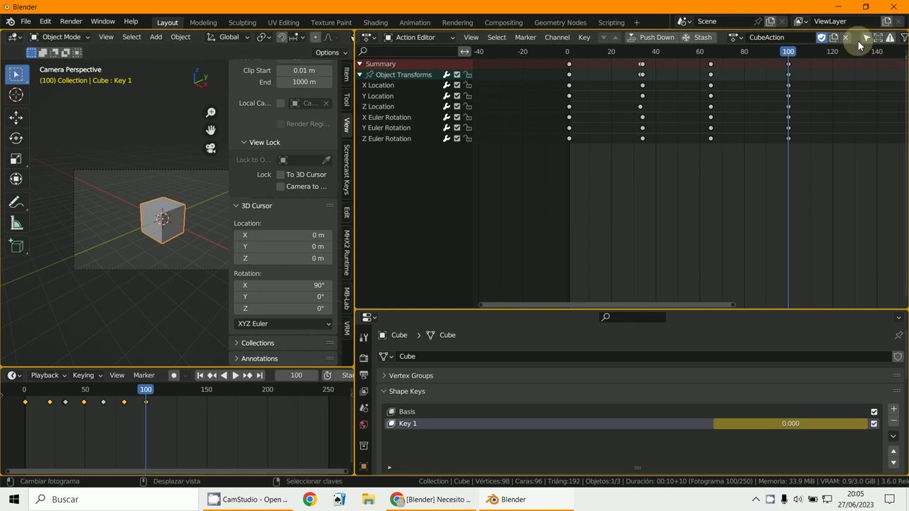
key("x")
left_click(689, 124)
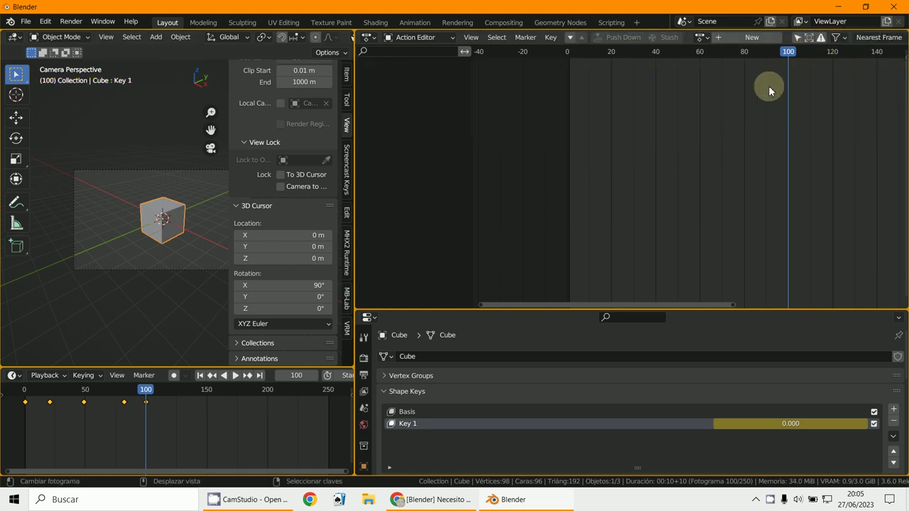
Create a new action for the cube and name it 22.
left_click(775, 38)
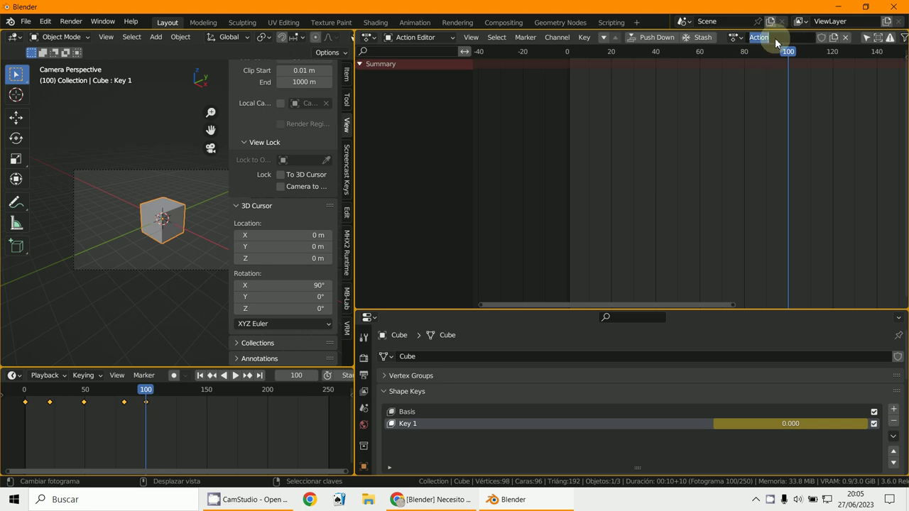
type("22")
key("Return")
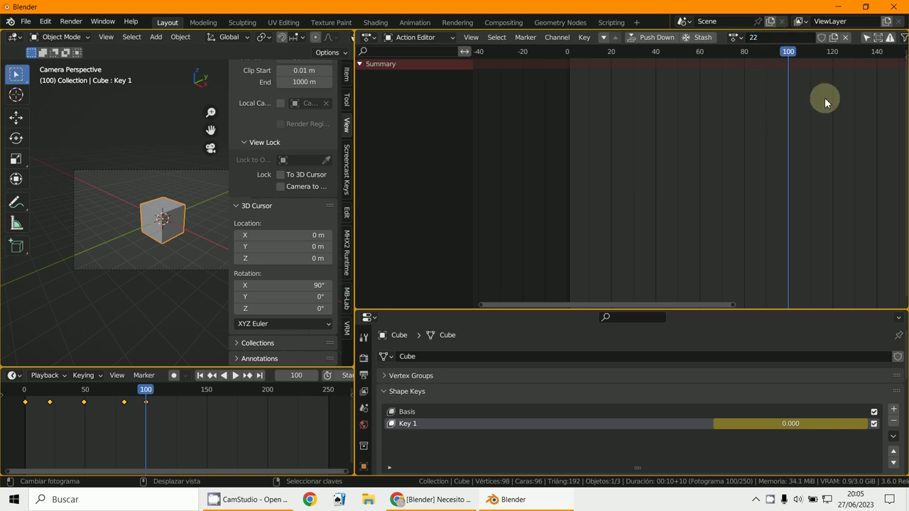
left_click(737, 37)
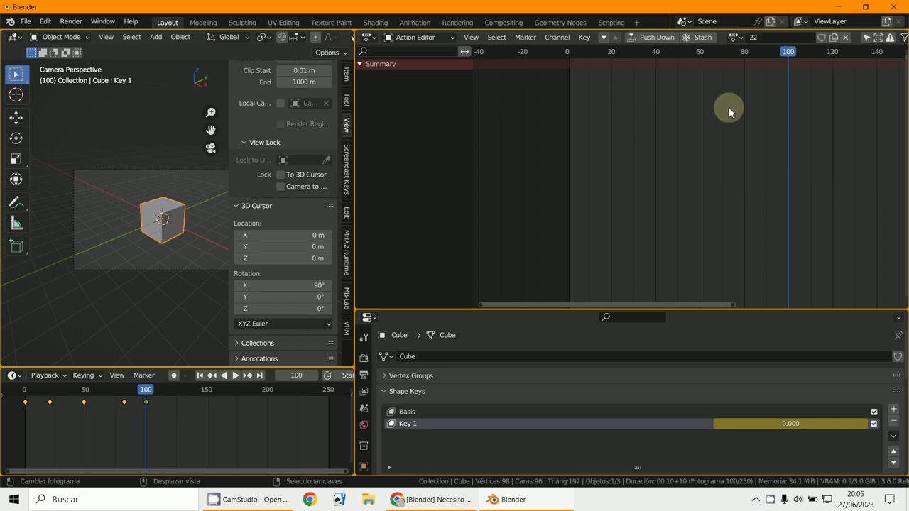
left_click(656, 163)
Insert a Location & Rotation keyframe for the cube on frame 12.
left_click(39, 408)
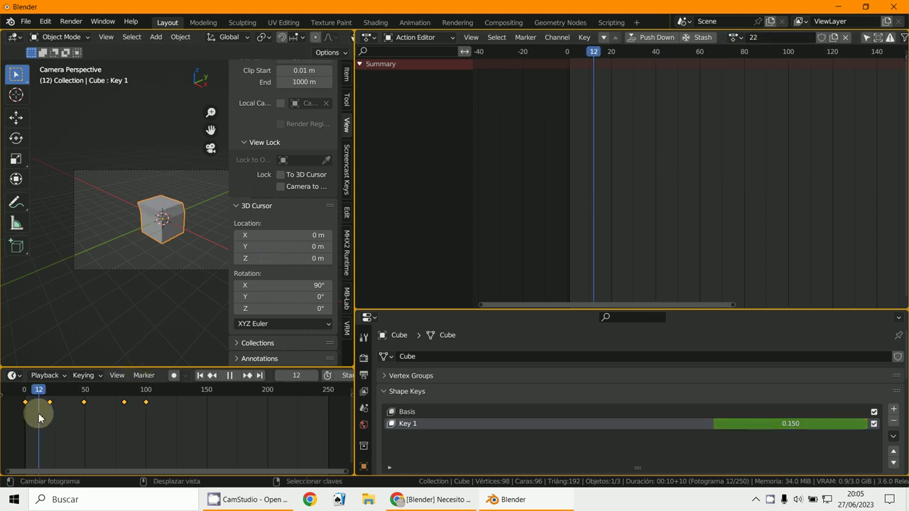
key("i")
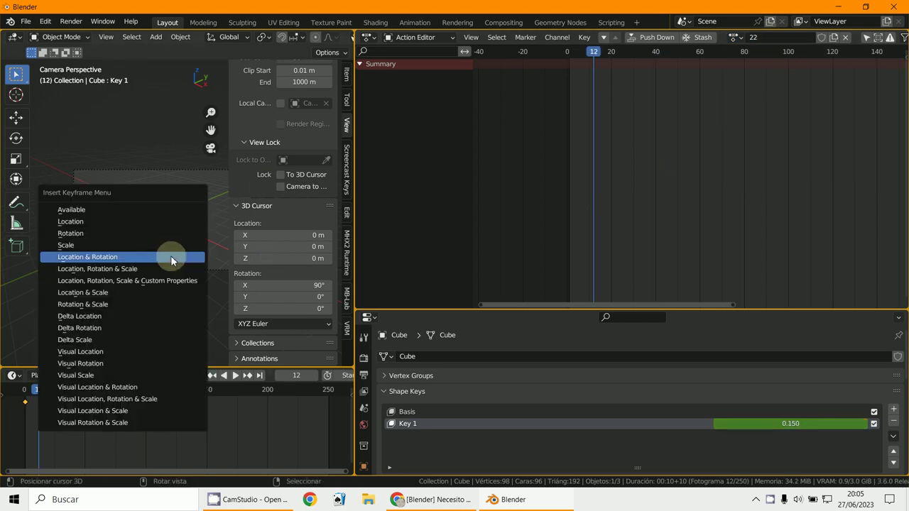
left_click(171, 256)
On frame 66, rotate the cube, move it far back along the scene, and keyframe its location and rotation.
left_click(106, 432)
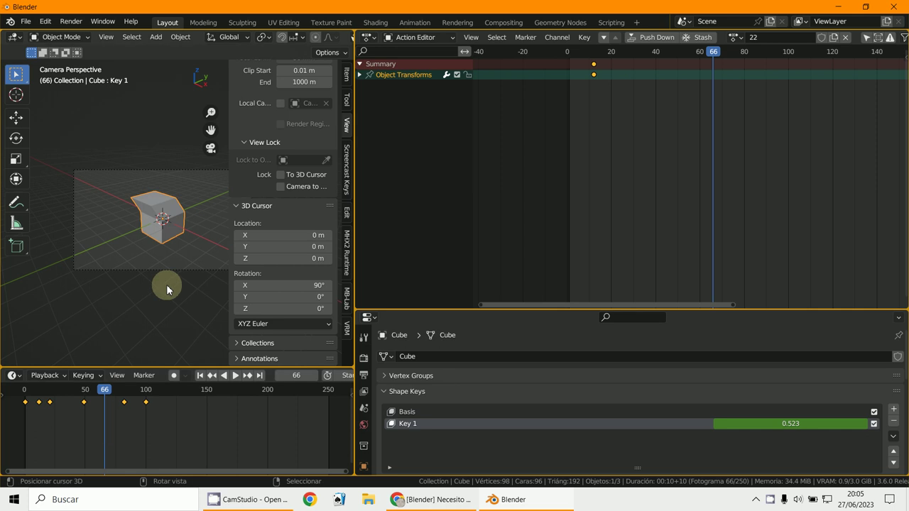
key("r")
left_click(179, 229)
key("g")
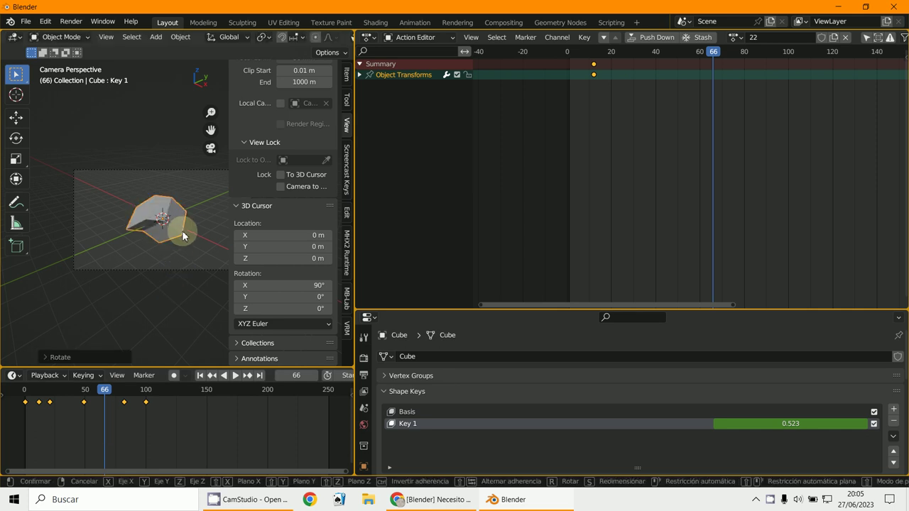
left_click(83, 208)
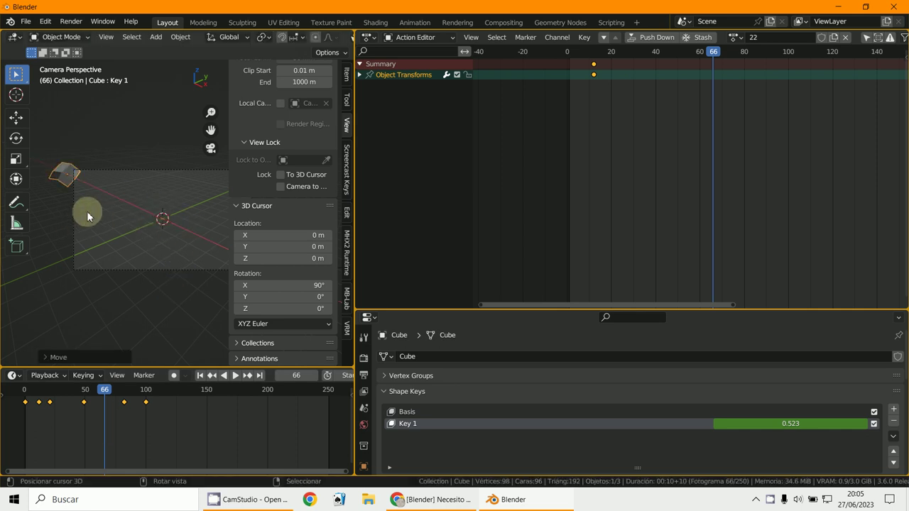
key("i")
left_click(87, 211)
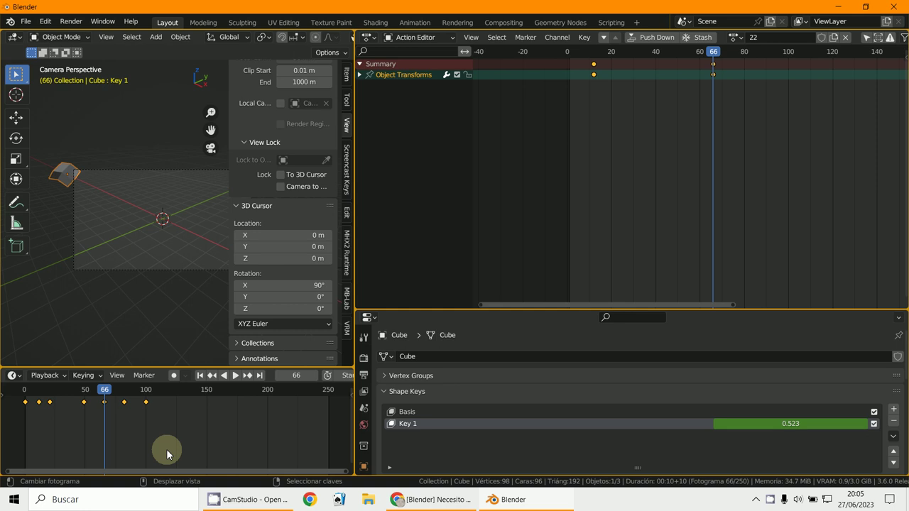
Scrub the cube's animation back to frame 0 and enable the fake user for action 22.
left_click(145, 443)
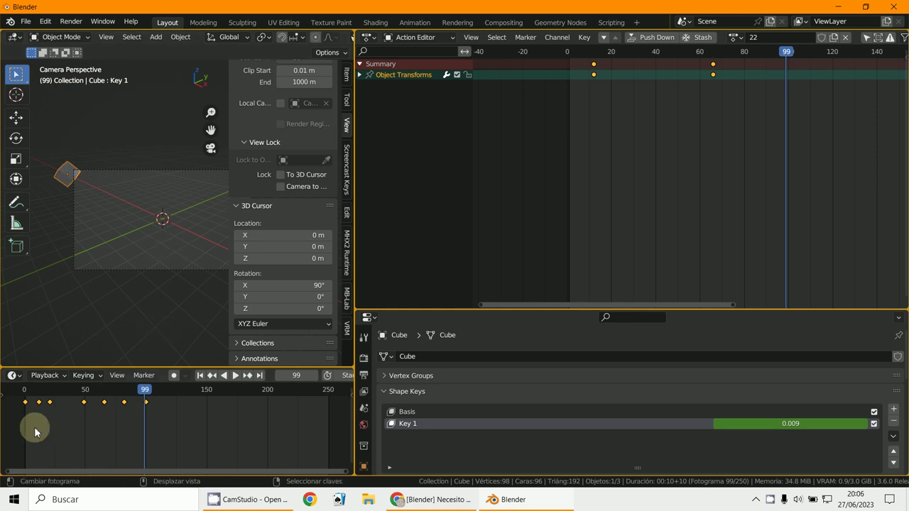
left_click_drag(36, 431, 9, 427)
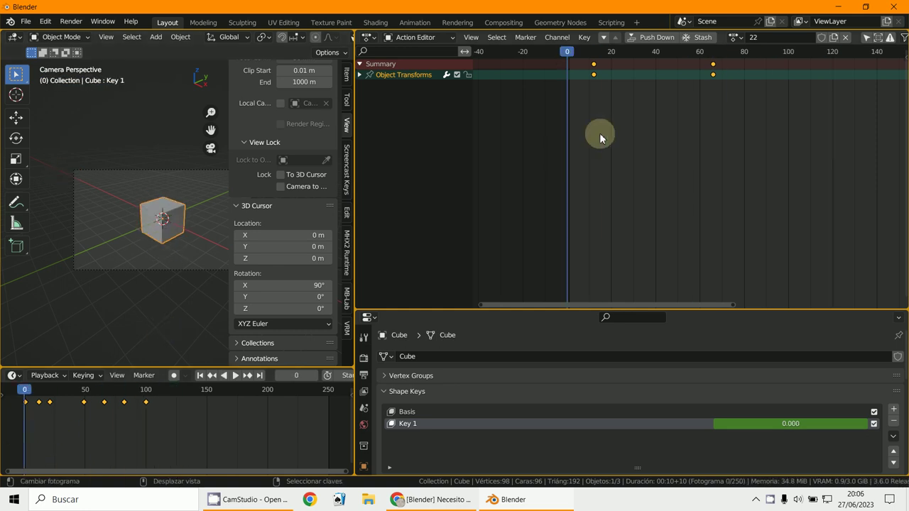
left_click(739, 37)
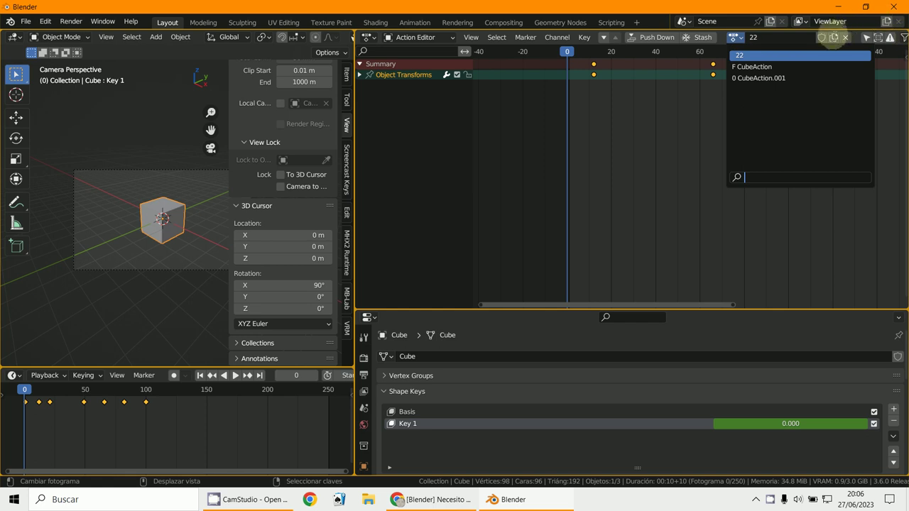
left_click(822, 38)
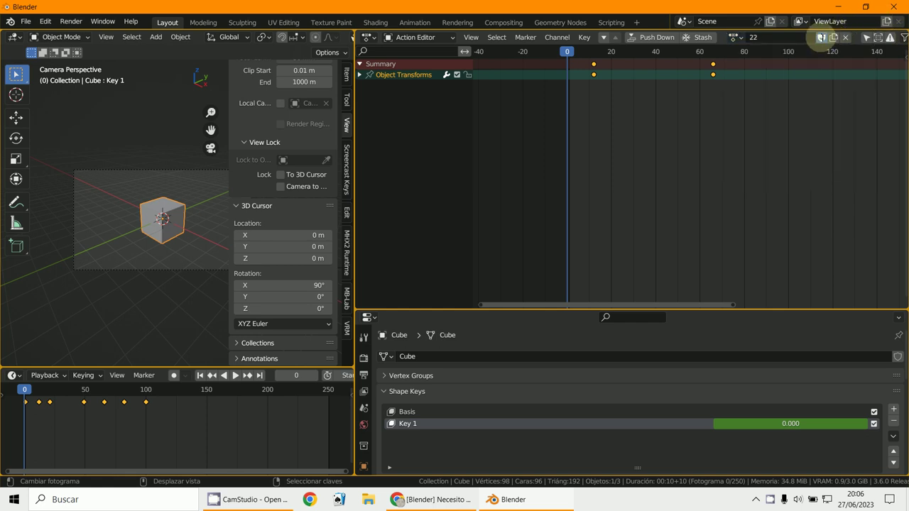
Assign CubeAction.001 to the cube and unlink that action without giving it a fake user.
left_click(739, 40)
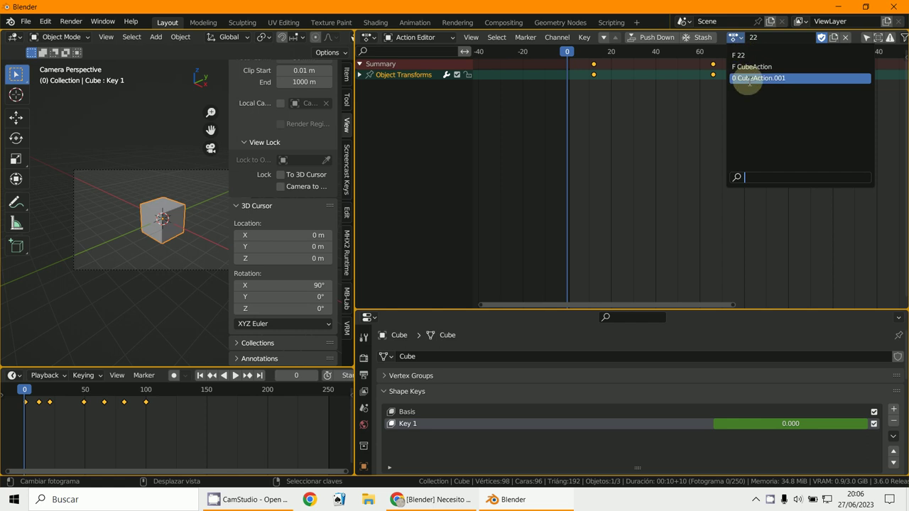
left_click(749, 79)
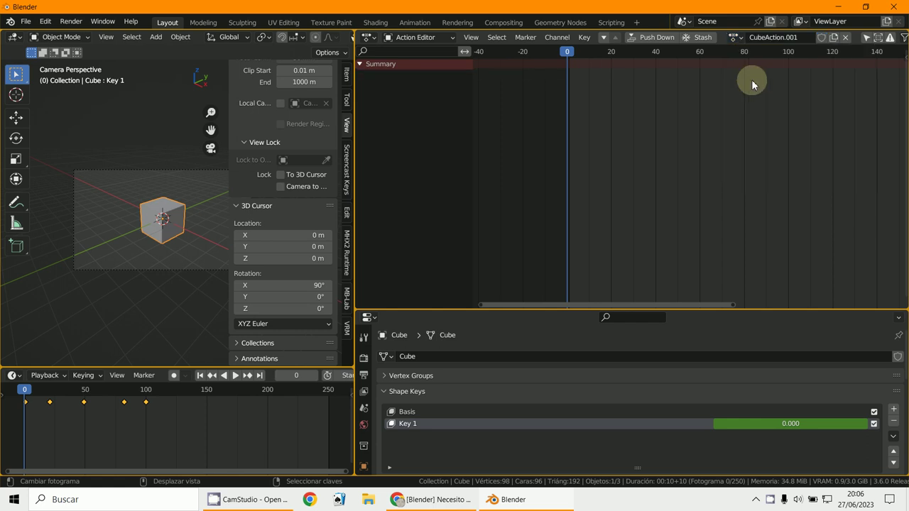
left_click(850, 39)
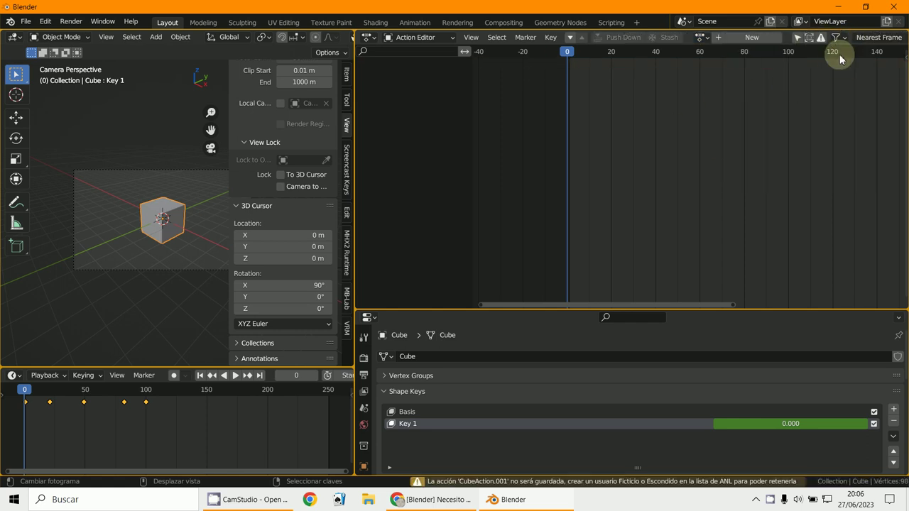
left_click(703, 38)
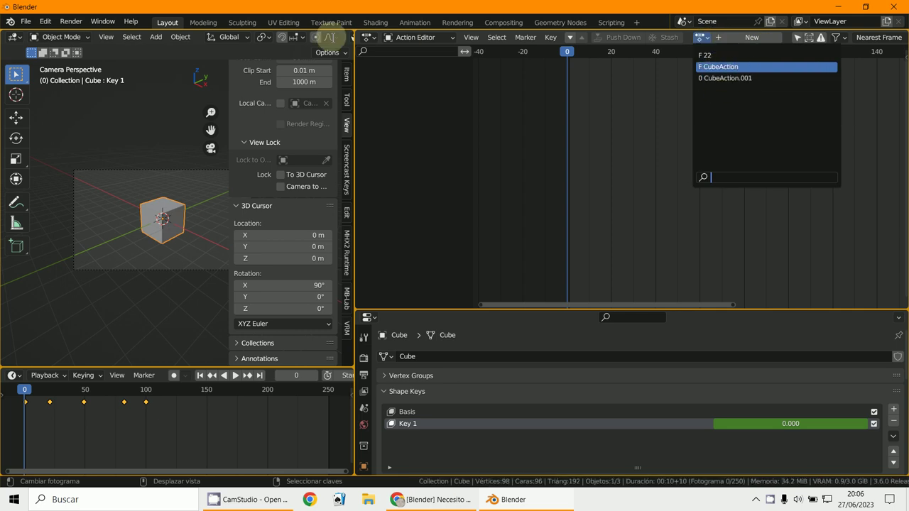
left_click(368, 38)
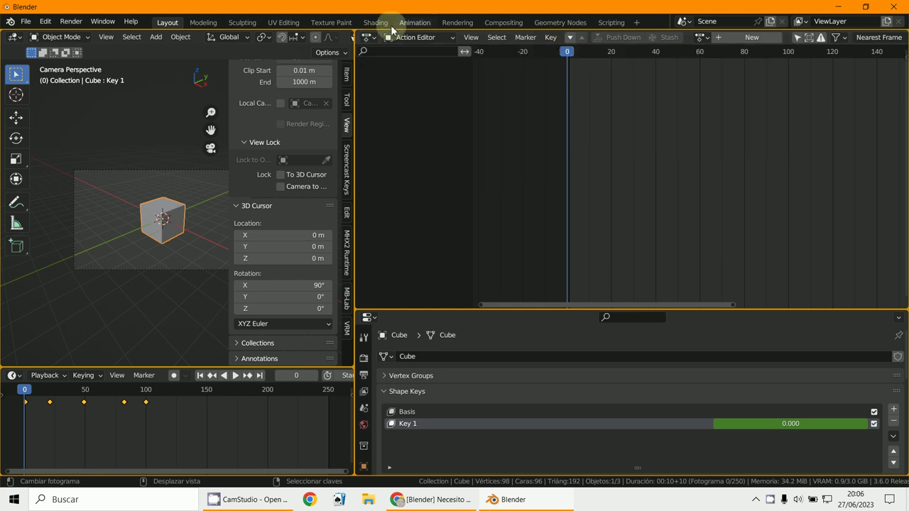
Turn the animation area into an Outliner showing the Blender File data, narrow it, and expand the Actions list.
left_click(370, 39)
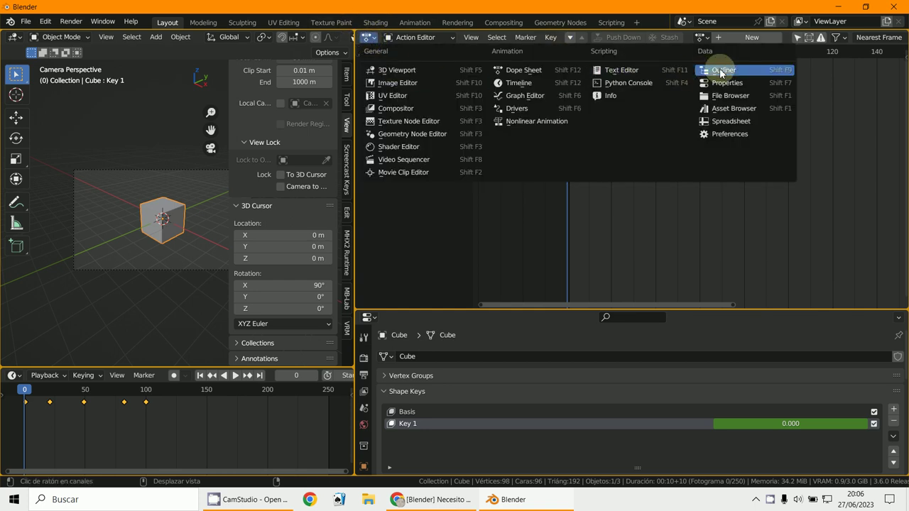
left_click(720, 68)
left_click(390, 37)
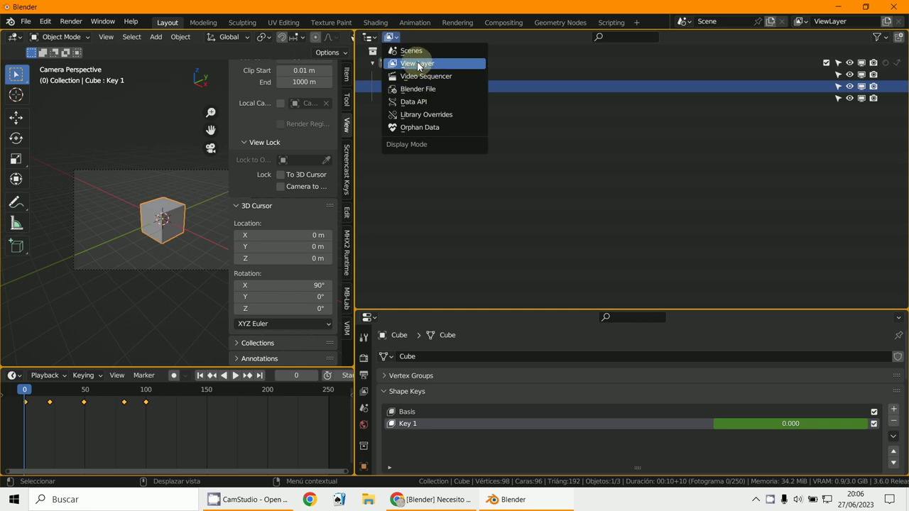
left_click(430, 90)
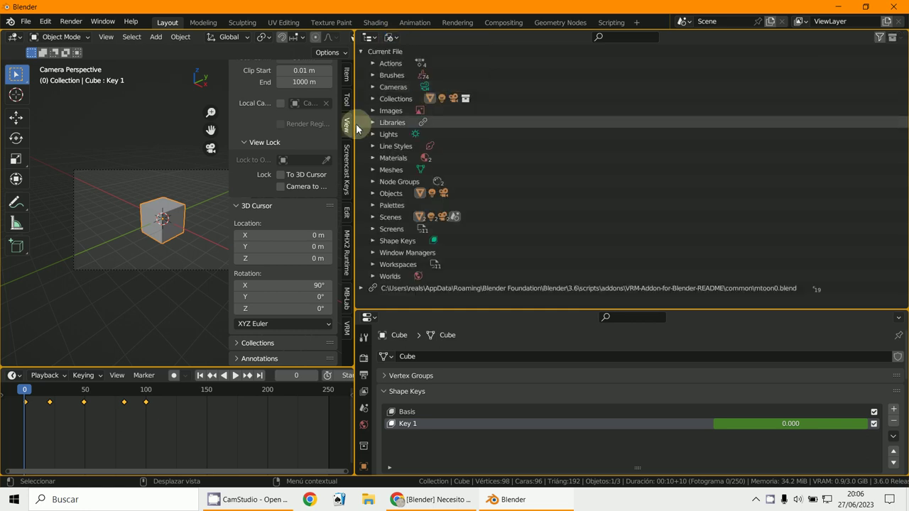
left_click_drag(356, 129, 625, 149)
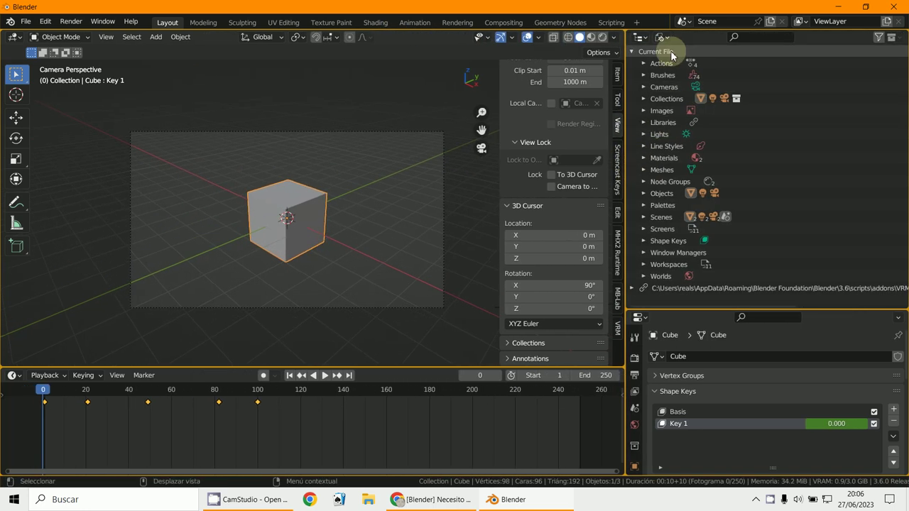
left_click(642, 63)
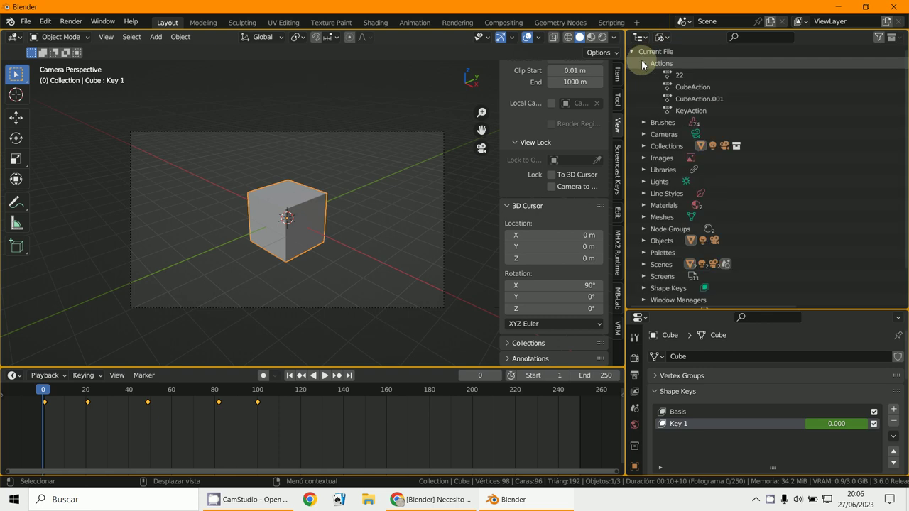
Delete the unused CubeAction.001 from the file's actions.
left_click(696, 98)
right_click(696, 99)
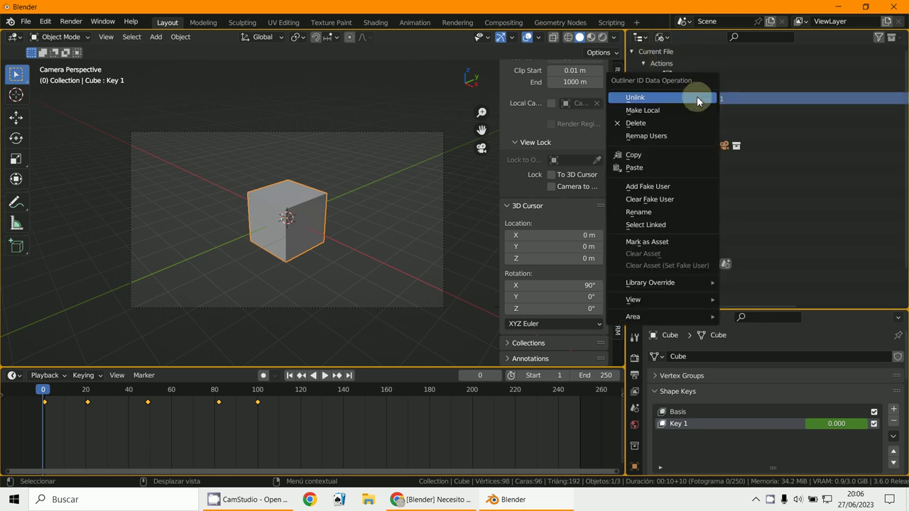
left_click(651, 123)
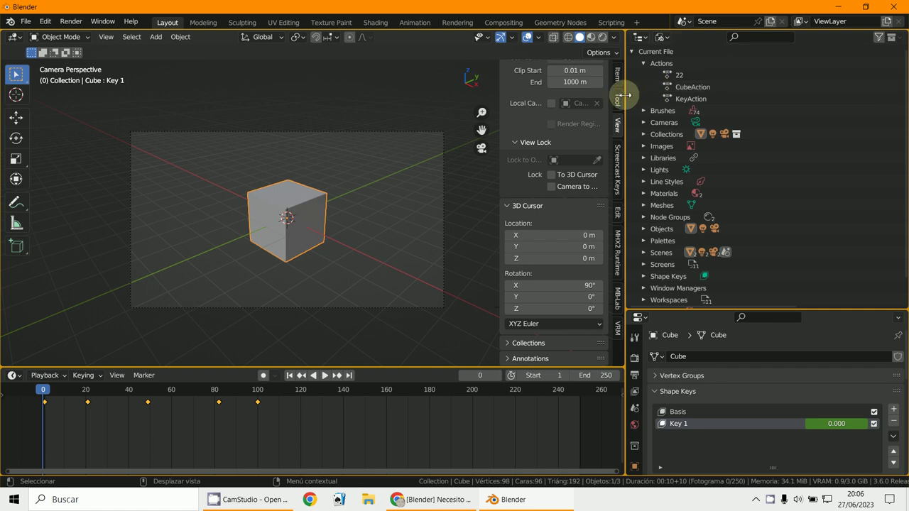
Widen the Outliner area again and switch it back to the Dope Sheet's Action Editor.
left_click_drag(623, 95, 431, 91)
left_click(446, 37)
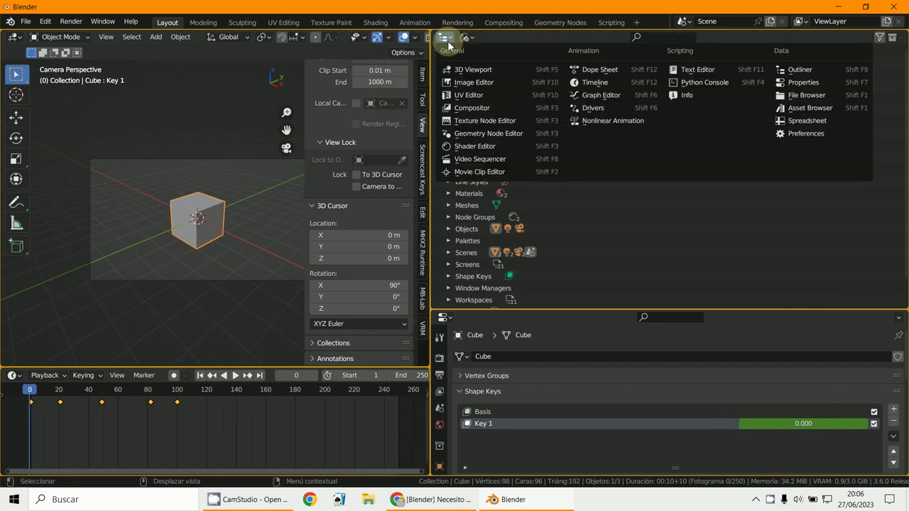
left_click(595, 71)
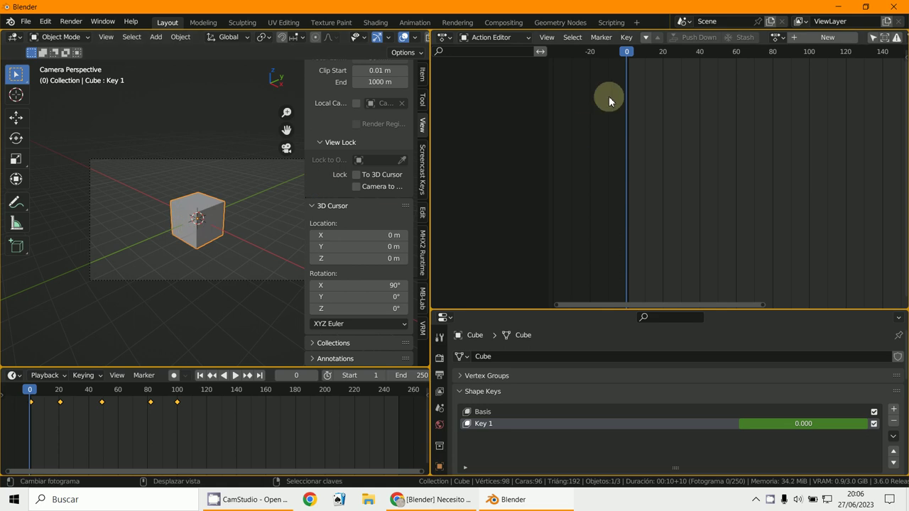
Assign action 22 to the cube, and replace it with CubeAction.
left_click(780, 39)
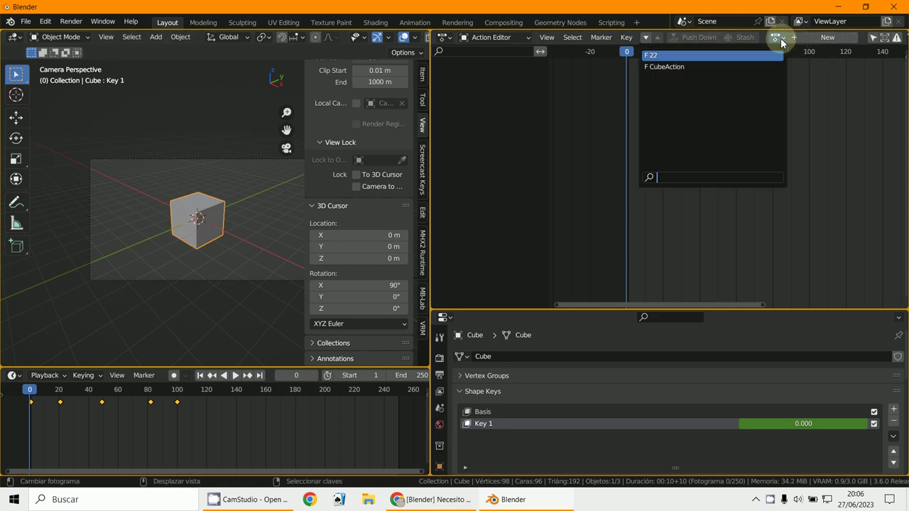
left_click(660, 56)
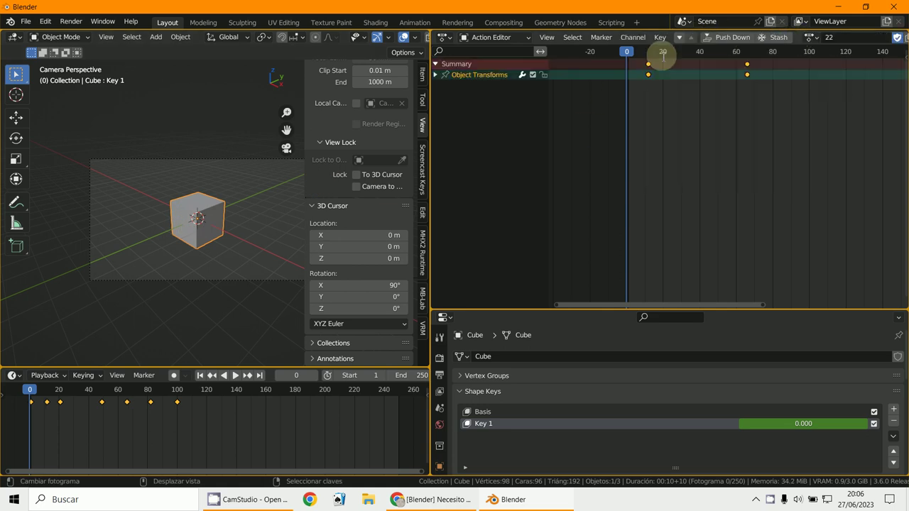
left_click(815, 41)
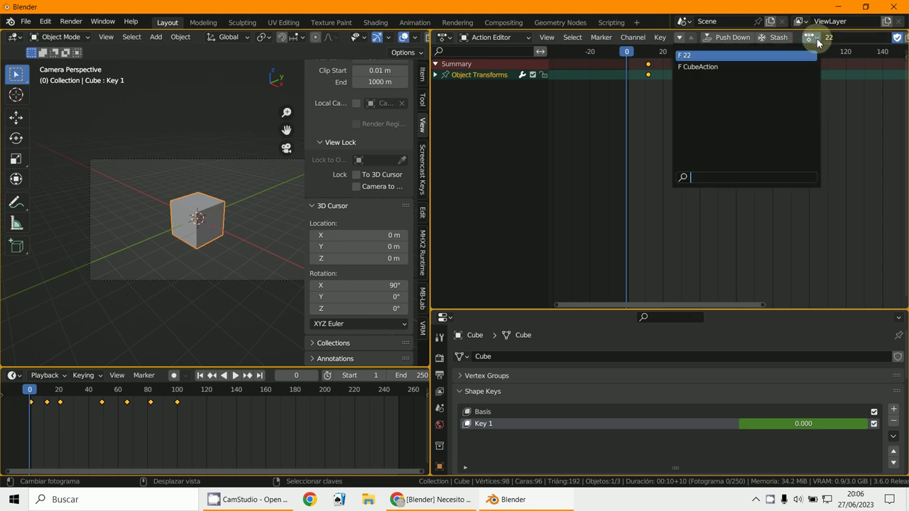
left_click(738, 67)
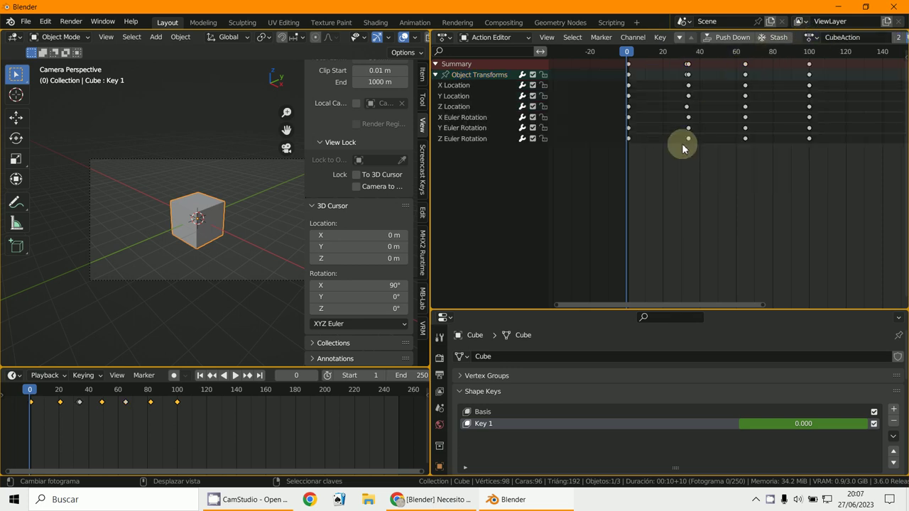
In the Shape Key Editor, keyframe Key 1 at 0.534 on frame 75 and at 0.291 on frame 43.
left_click(499, 38)
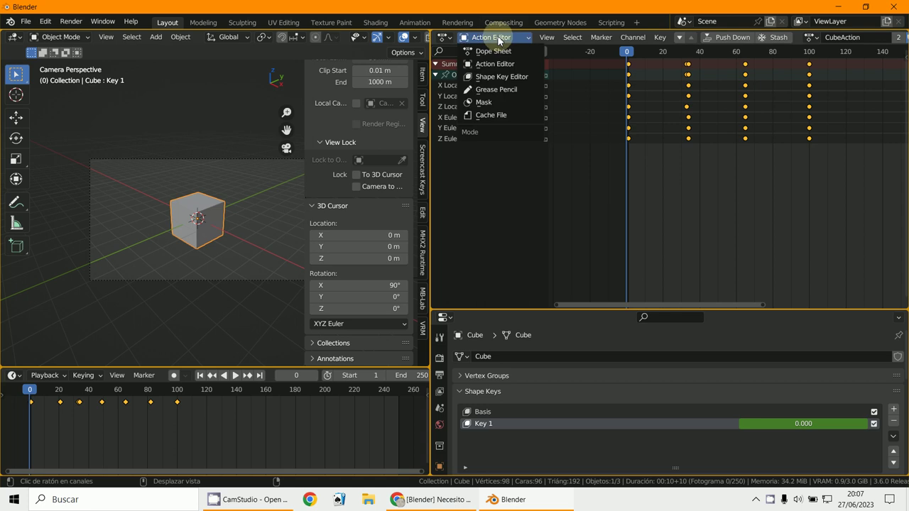
left_click(503, 77)
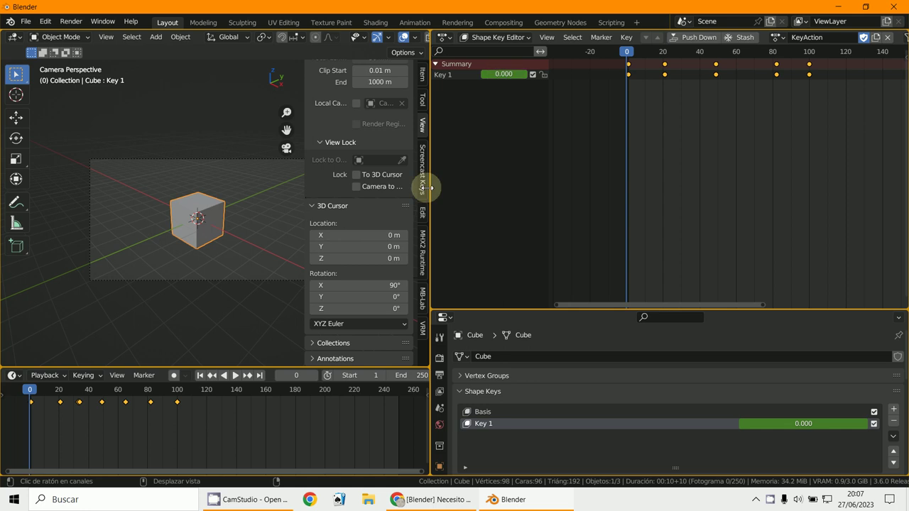
left_click(141, 440)
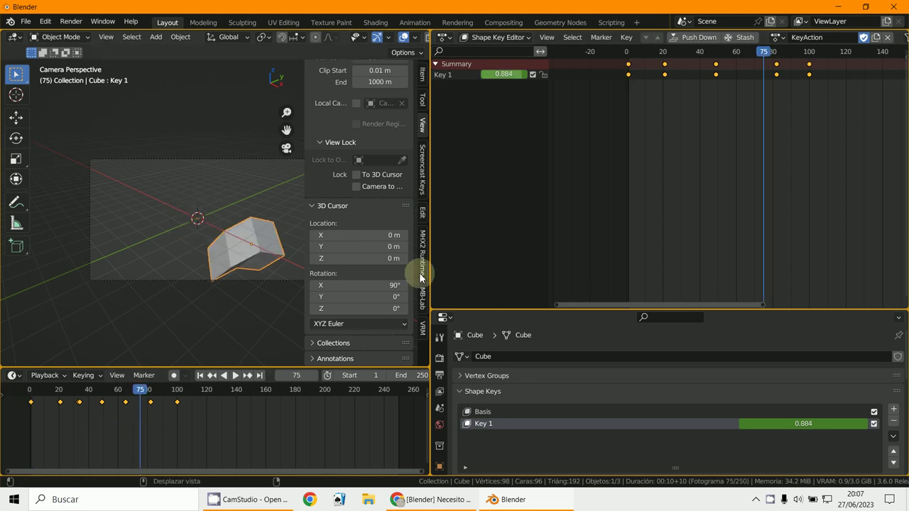
left_click_drag(515, 79, 483, 197)
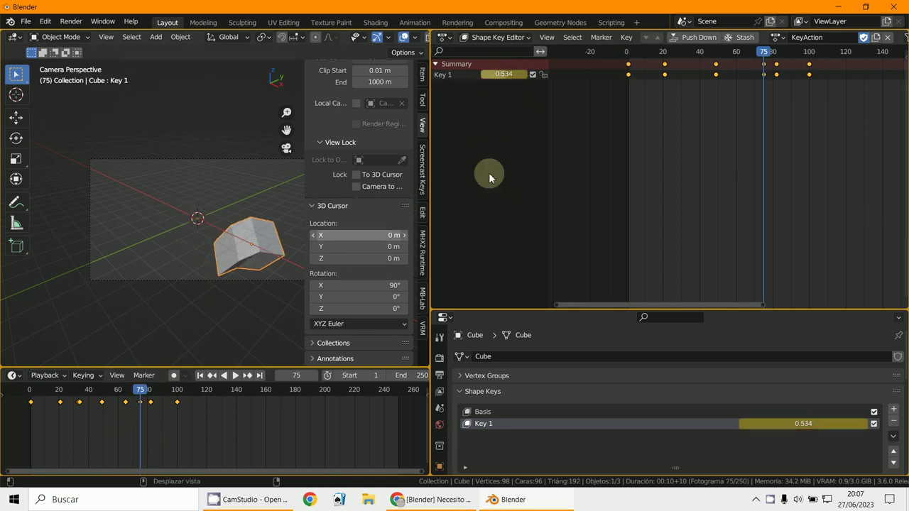
left_click(93, 418)
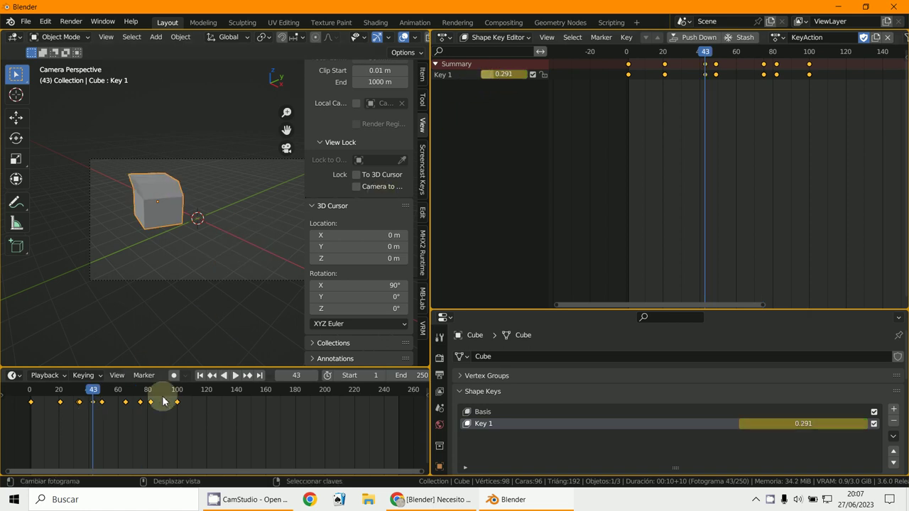
Play and scrub the animation to review the cube's combined movement and deformation, returning to frame 1.
left_click(147, 411)
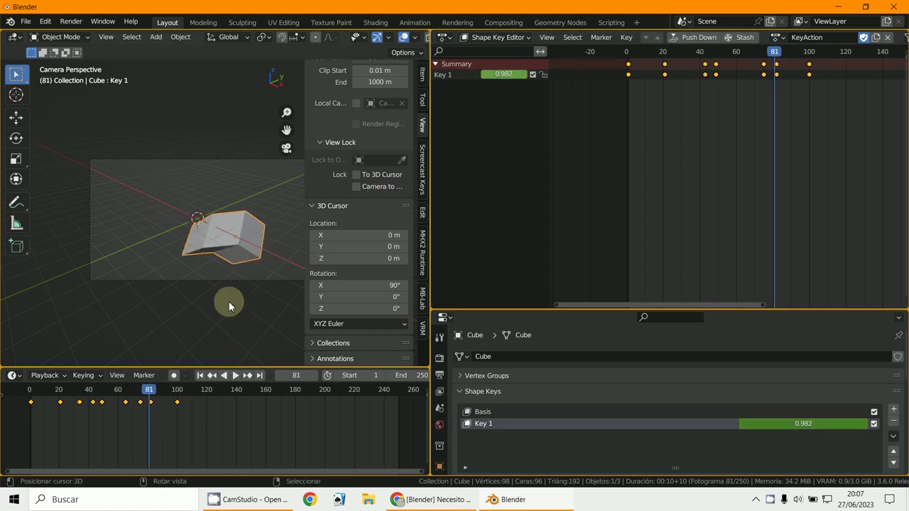
left_click(28, 402)
key("space")
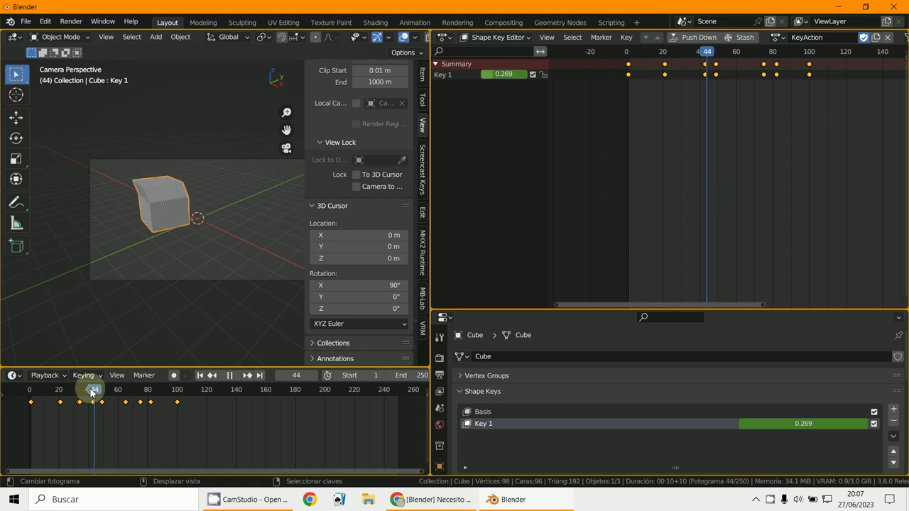
left_click_drag(91, 391, 30, 388)
key("space")
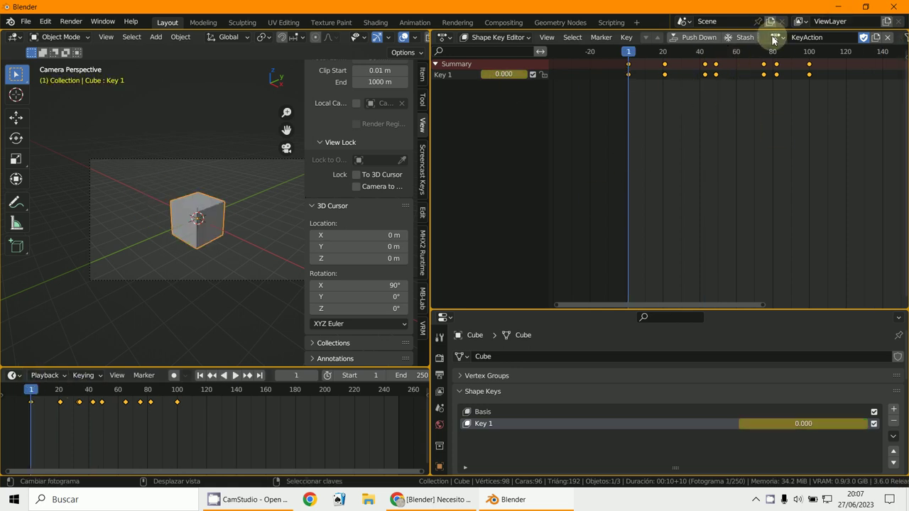
left_click(865, 38)
left_click(490, 37)
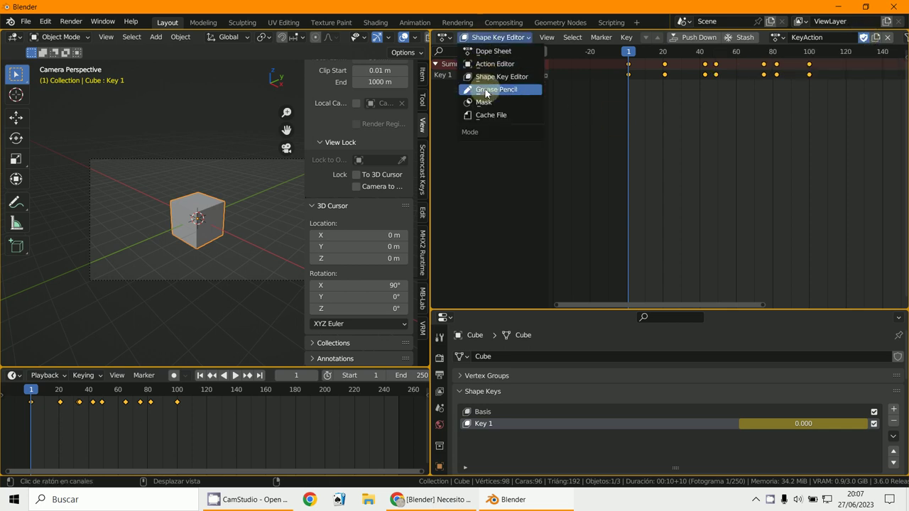
left_click(446, 37)
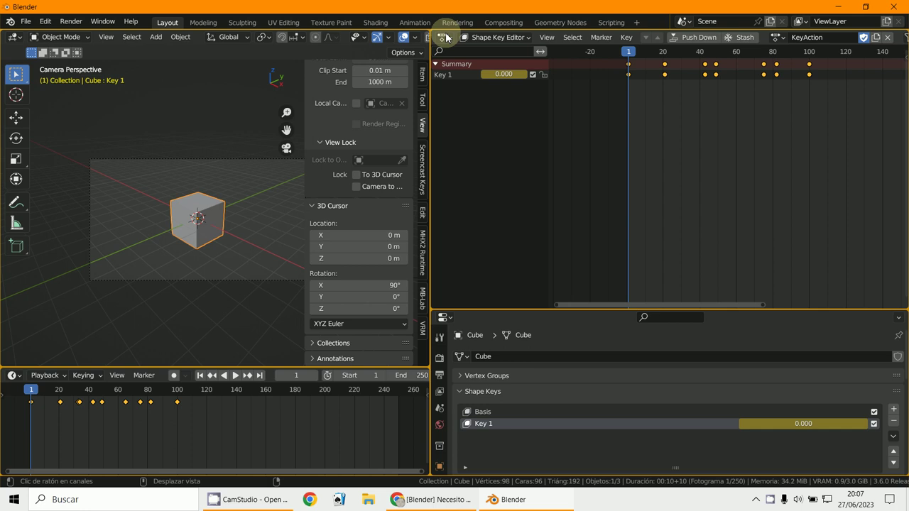
Switch the animation area to the Graph Editor and bring the cube's transform and shape key curves into view.
left_click(446, 37)
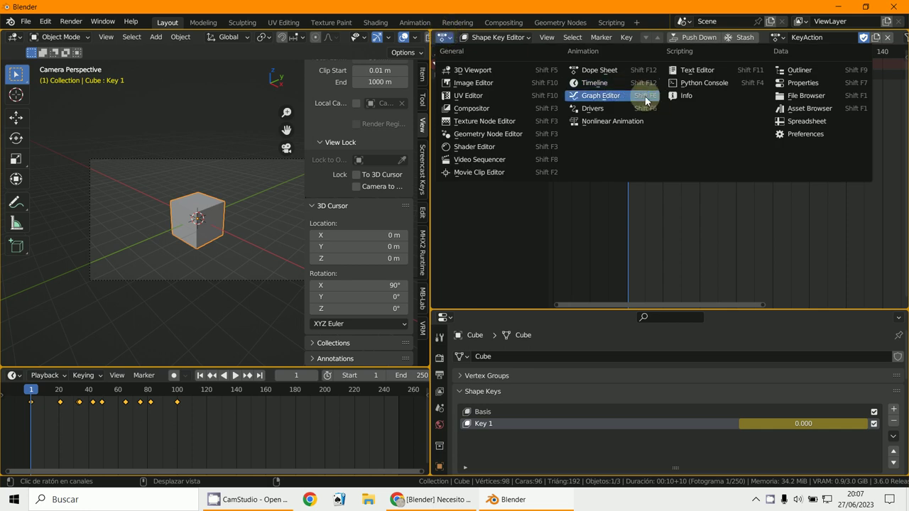
left_click(616, 97)
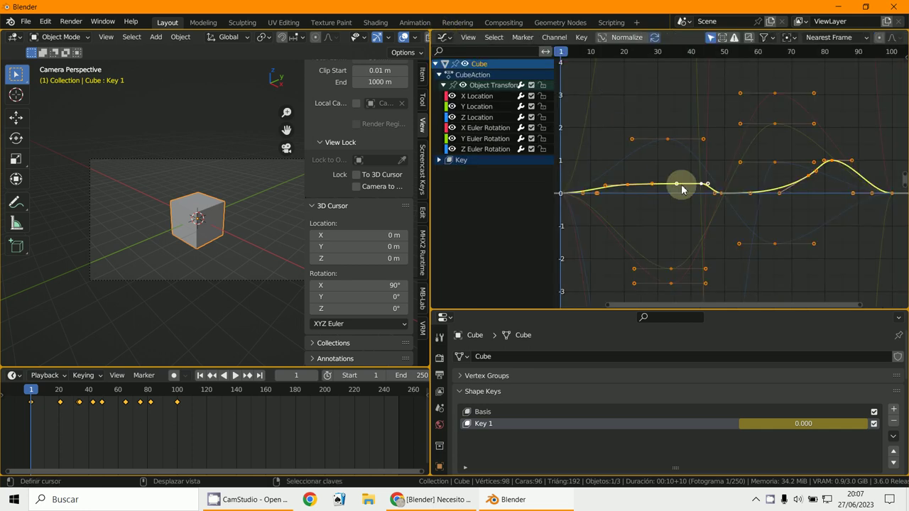
scroll(686, 186, "down", 3)
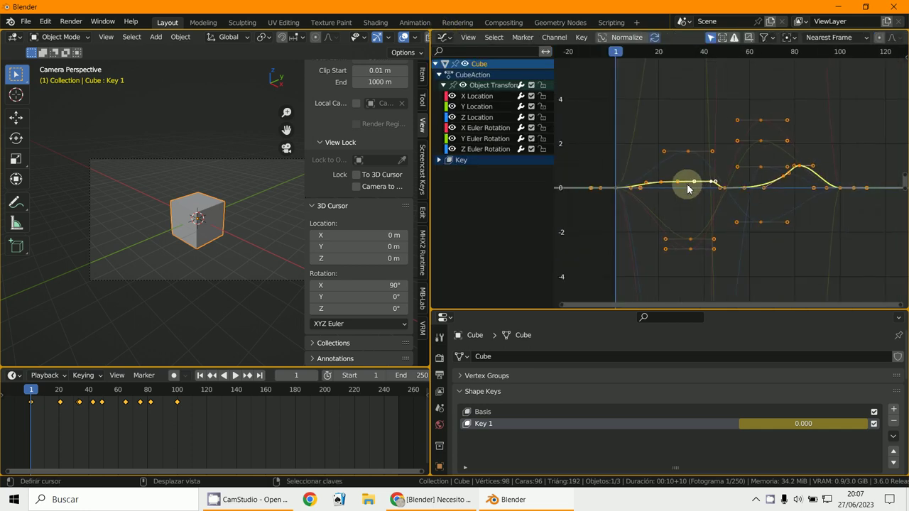
Disable and re-enable the cube's Object Transforms channel group, and expand the Key group to show the Key 1 value channel.
left_click(434, 164)
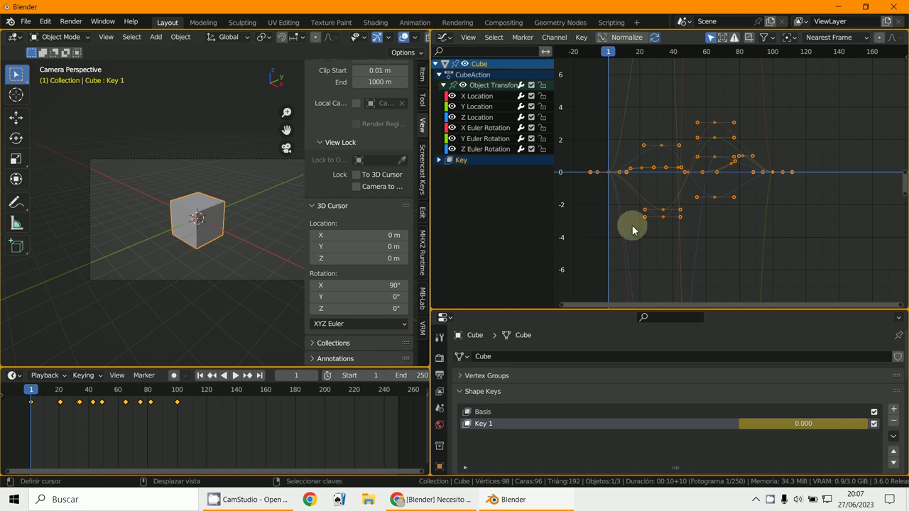
left_click(480, 66)
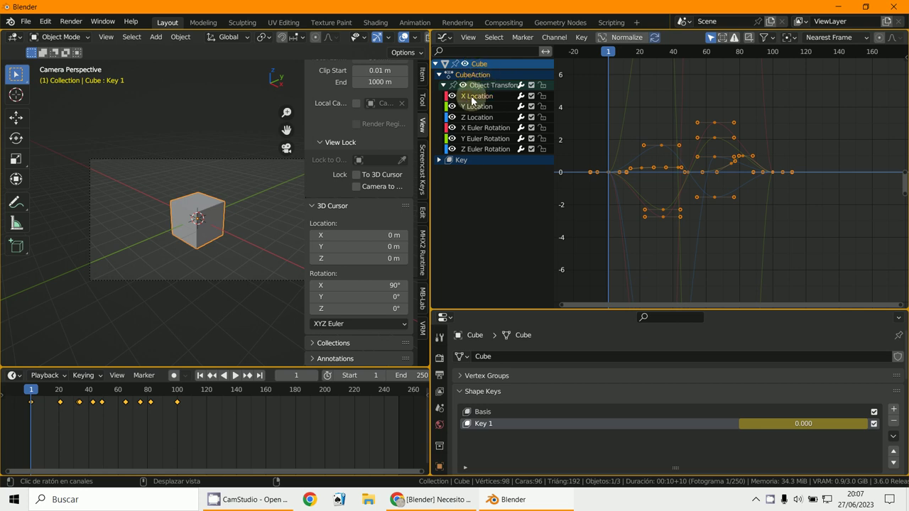
left_click(532, 85)
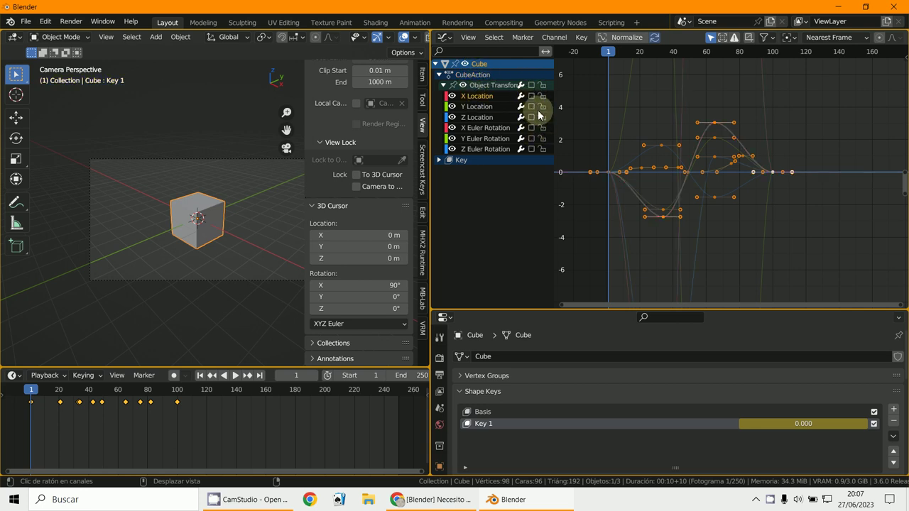
left_click(532, 86)
left_click(532, 85)
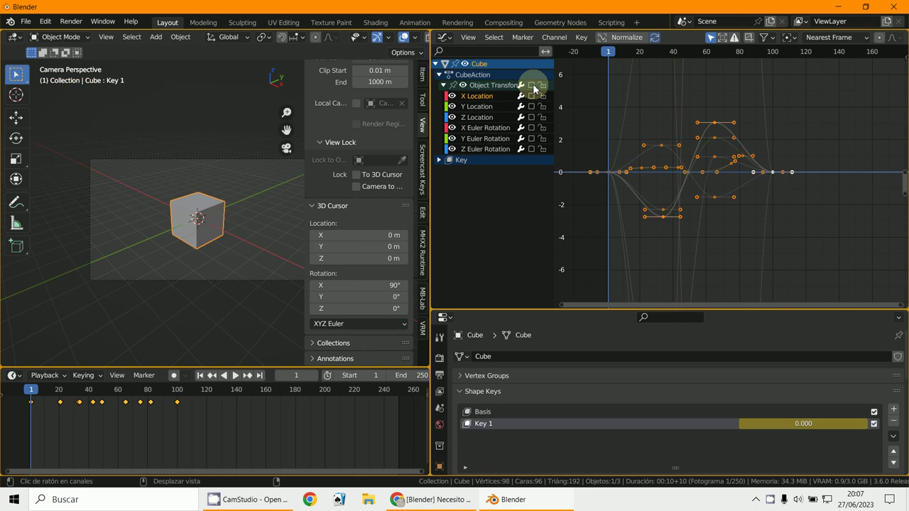
left_click(532, 85)
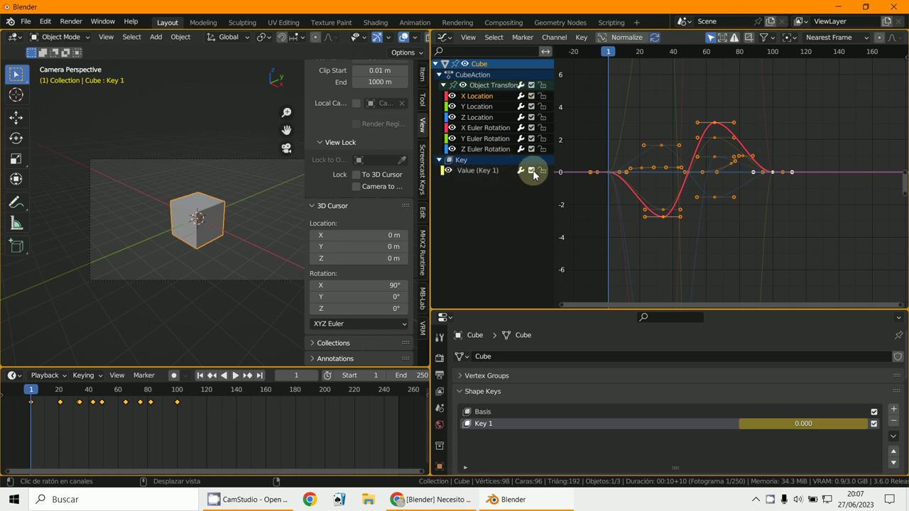
Fit the full vertical range of the cube's animation curves into the Graph Editor view.
scroll(788, 205, "down", 2)
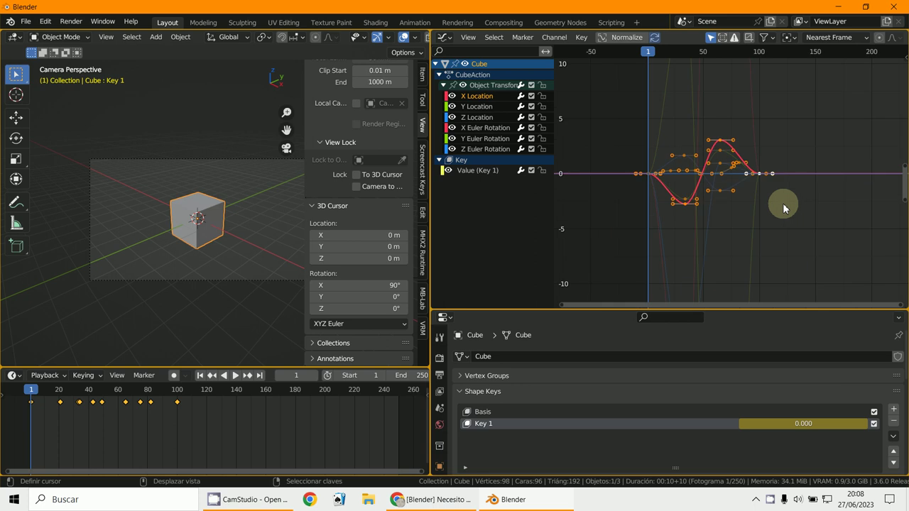
middle_click_drag(787, 126, 777, 196, "ctrl")
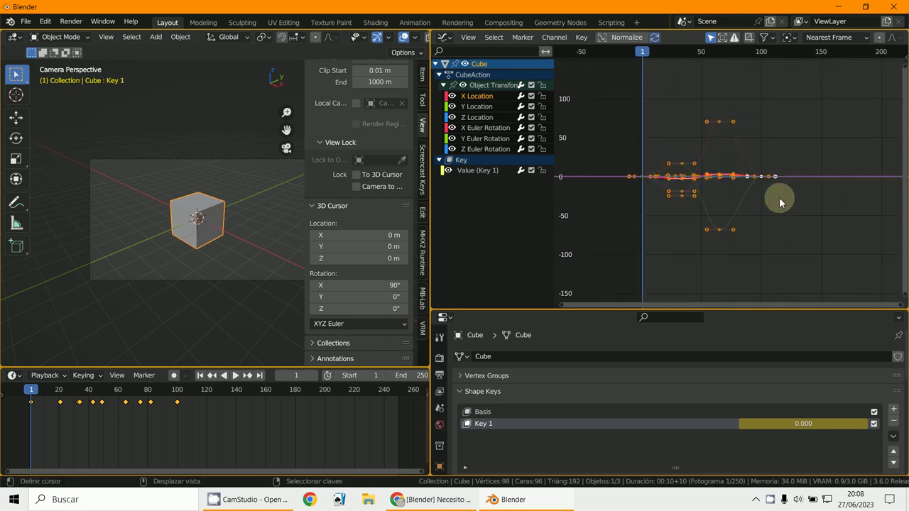